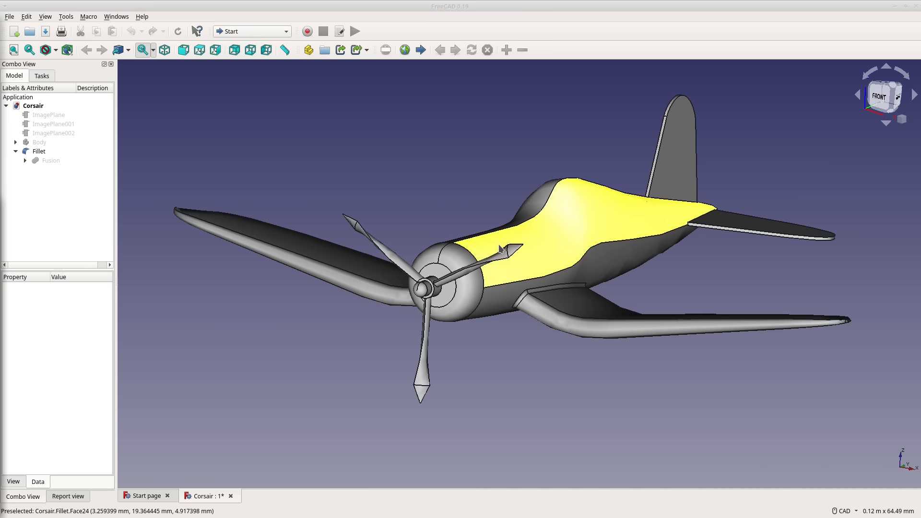
{"action": "scroll", "coordinate": [453, 267], "scroll_direction": "down", "scroll_amount": 5}
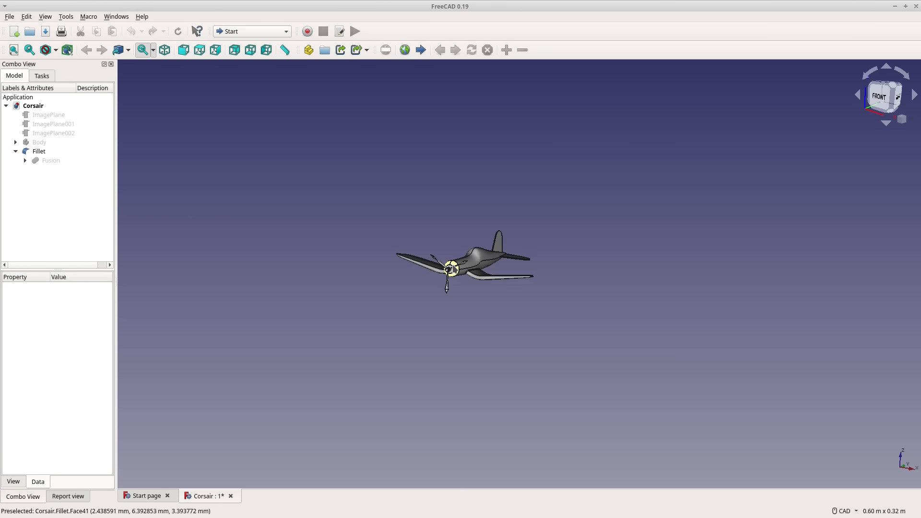
{"action": "scroll", "coordinate": [454, 268], "scroll_direction": "up", "scroll_amount": 8}
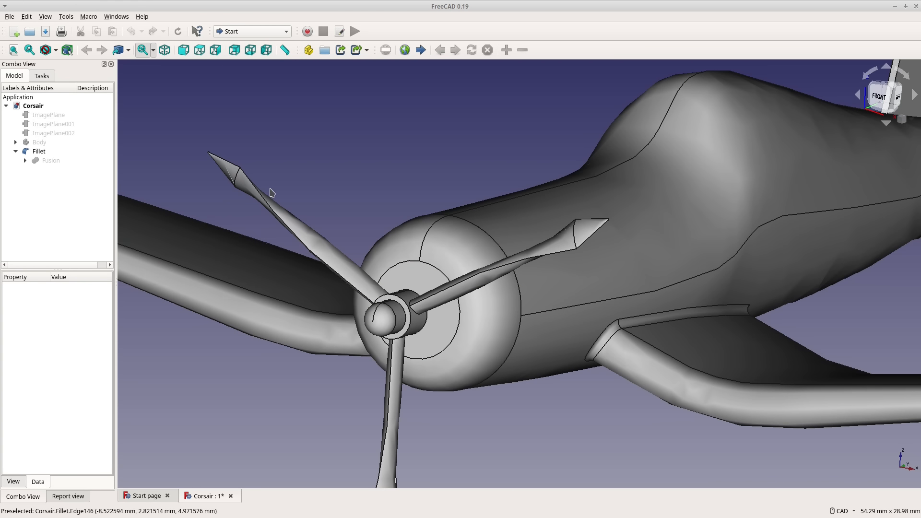
{"action": "scroll", "coordinate": [258, 149], "scroll_direction": "down", "scroll_amount": 5}
{"action": "scroll", "coordinate": [276, 110], "scroll_direction": "up", "scroll_amount": 2}
{"action": "scroll", "coordinate": [276, 110], "scroll_direction": "up", "scroll_amount": 4}
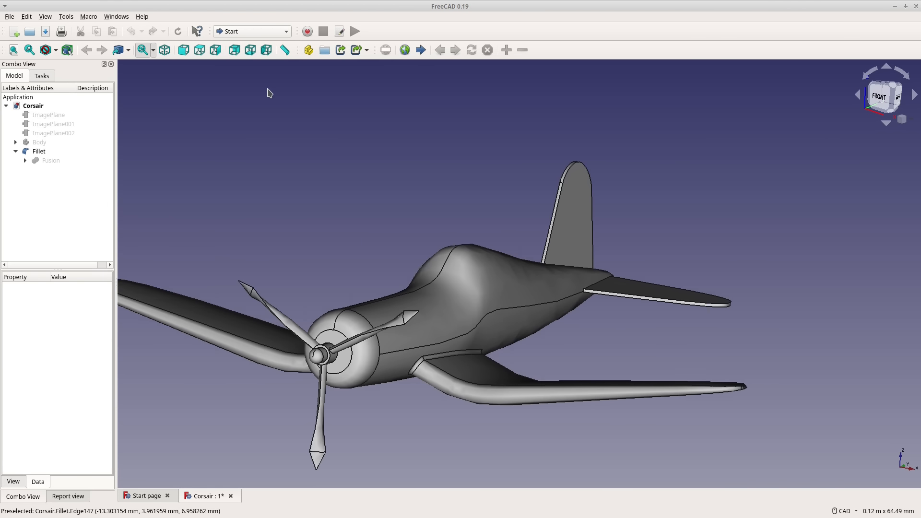
Switch to the Sketcher workbench and create a new sketch on the YZ-Plane with no offset.
{"action": "left_click", "coordinate": [263, 29]}
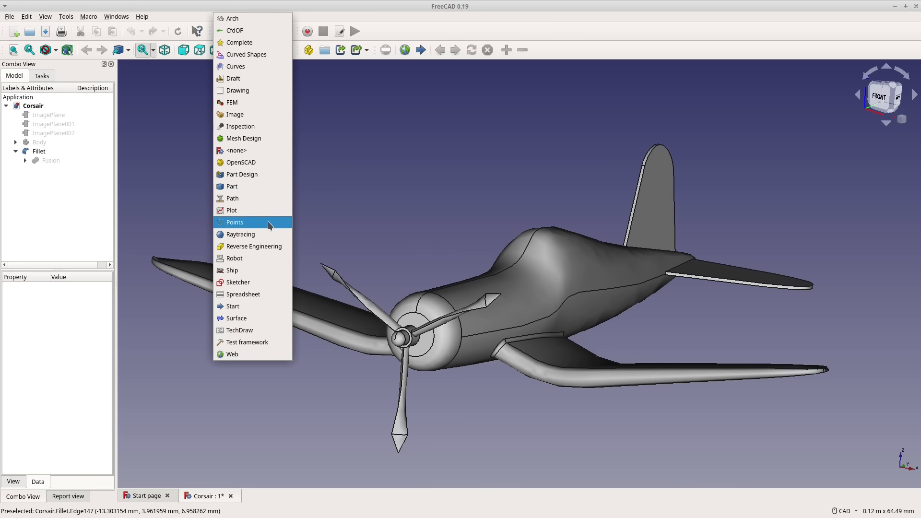
{"action": "left_click", "coordinate": [259, 283]}
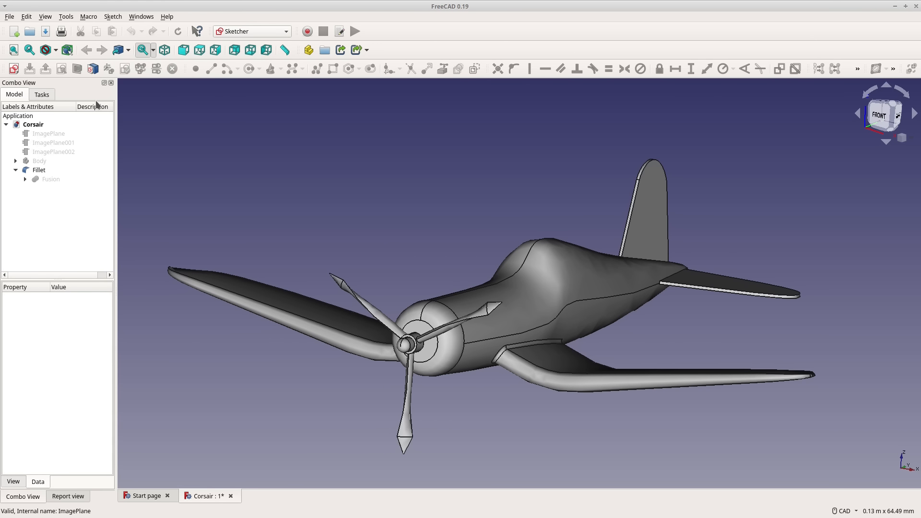
{"action": "left_click", "coordinate": [14, 69]}
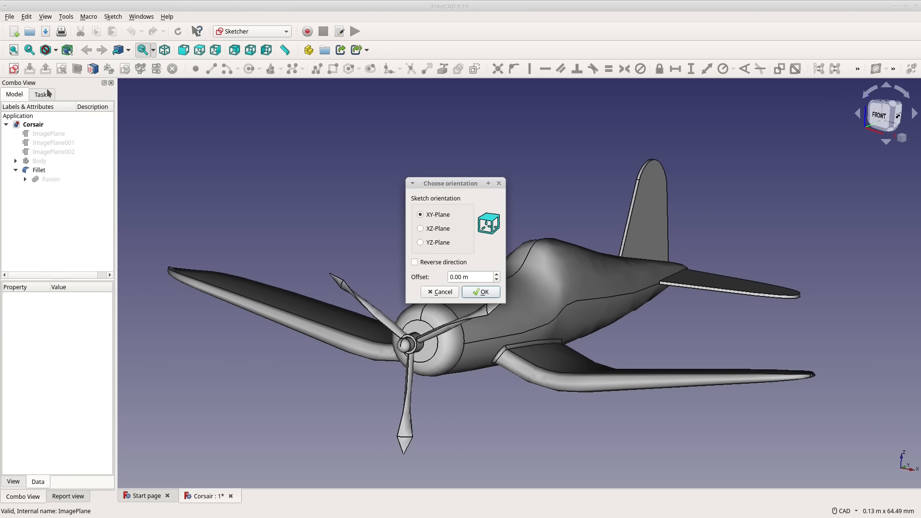
{"action": "left_click", "coordinate": [420, 242]}
{"action": "left_click", "coordinate": [477, 294]}
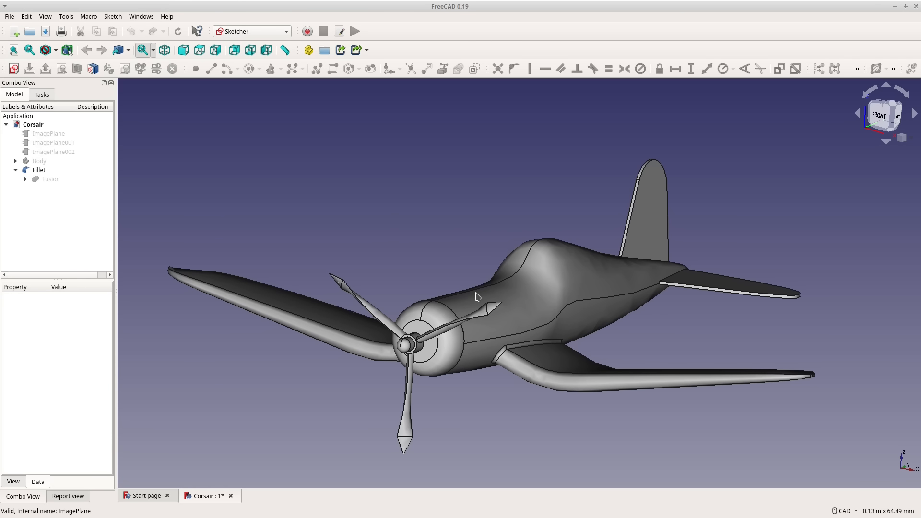
Sketch a rectangle across the upper propeller blade, above the propeller hub.
{"action": "scroll", "coordinate": [136, 301], "scroll_direction": "up", "scroll_amount": 4}
{"action": "scroll", "coordinate": [517, 303], "scroll_direction": "up", "scroll_amount": 2}
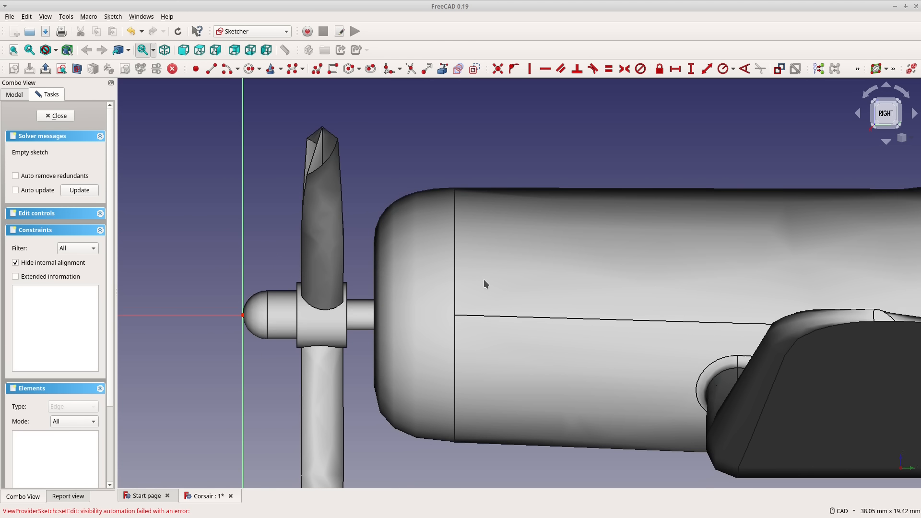
{"action": "scroll", "coordinate": [271, 250], "scroll_direction": "up", "scroll_amount": 2}
{"action": "left_click", "coordinate": [333, 68]}
{"action": "left_click", "coordinate": [258, 121]}
{"action": "left_click", "coordinate": [382, 206]}
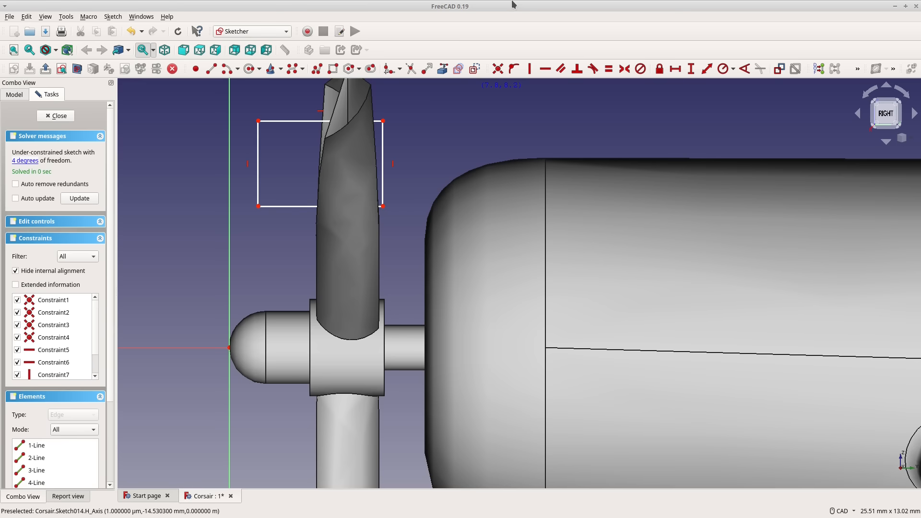
Link the hub's front edge as external geometry and make the rectangle's lower front corner coincident with its upper endpoint.
{"action": "left_click", "coordinate": [308, 312]}
{"action": "right_click", "coordinate": [174, 238]}
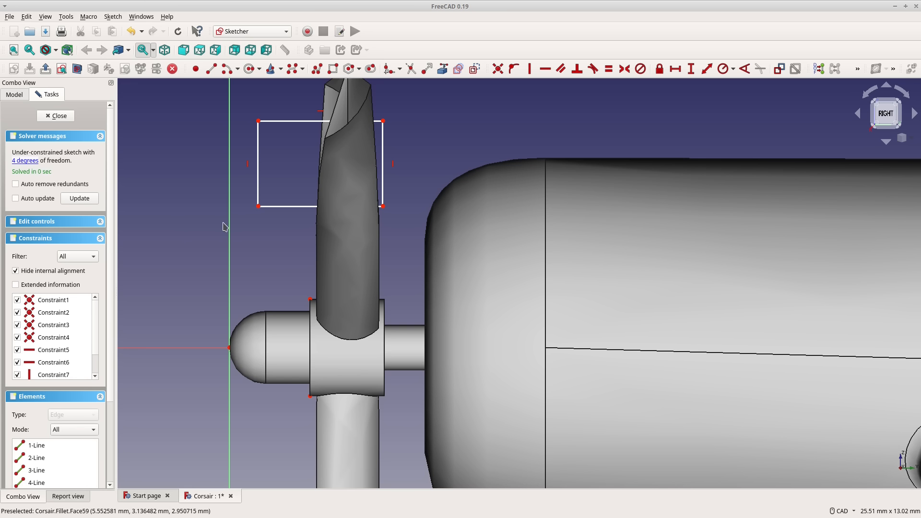
{"action": "left_click", "coordinate": [258, 206]}
{"action": "left_click", "coordinate": [309, 299]}
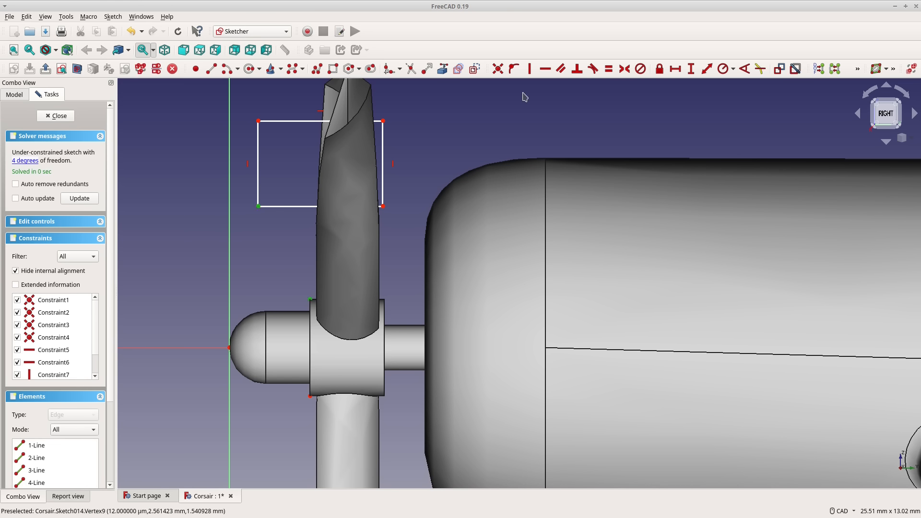
{"action": "left_click", "coordinate": [498, 69]}
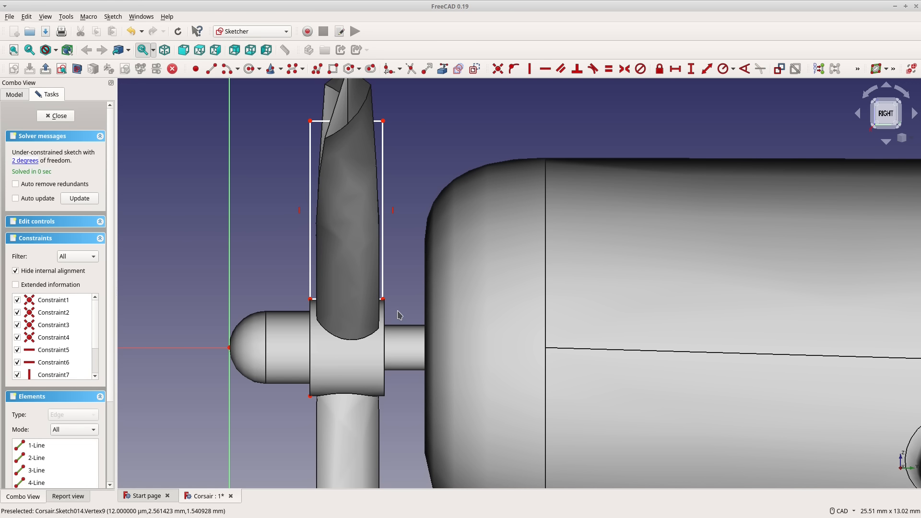
Stretch the rectangle well above the blade tip and move its rear side to just behind the hub's rear face.
{"action": "scroll", "coordinate": [398, 317], "scroll_direction": "down", "scroll_amount": 4}
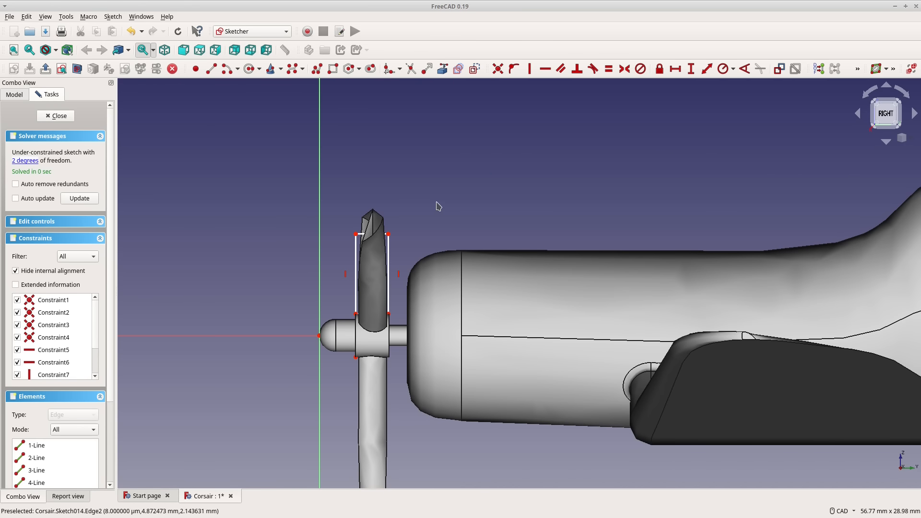
{"action": "mouse_move", "coordinate": [388, 234]}
{"action": "left_mouse_down"}
{"action": "mouse_move", "coordinate": [411, 85]}
{"action": "mouse_move", "coordinate": [401, 6]}
{"action": "left_mouse_up"}
{"action": "scroll", "coordinate": [405, 129], "scroll_direction": "down", "scroll_amount": 5}
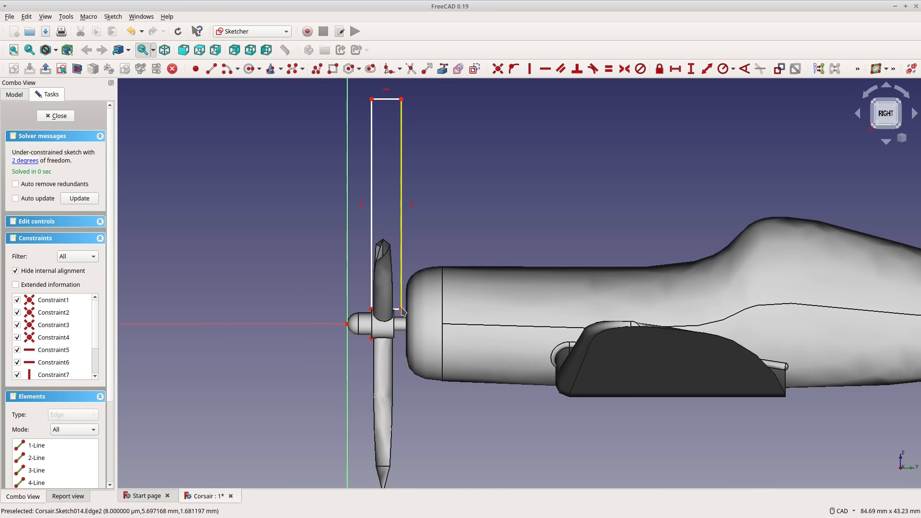
{"action": "left_click_drag", "start_coordinate": [399, 257], "coordinate": [399, 216]}
{"action": "scroll", "coordinate": [397, 450], "scroll_direction": "down", "scroll_amount": 4}
{"action": "scroll", "coordinate": [389, 439], "scroll_direction": "up", "scroll_amount": 12}
{"action": "middle_click_drag", "start_coordinate": [508, 394], "coordinate": [470, 293]}
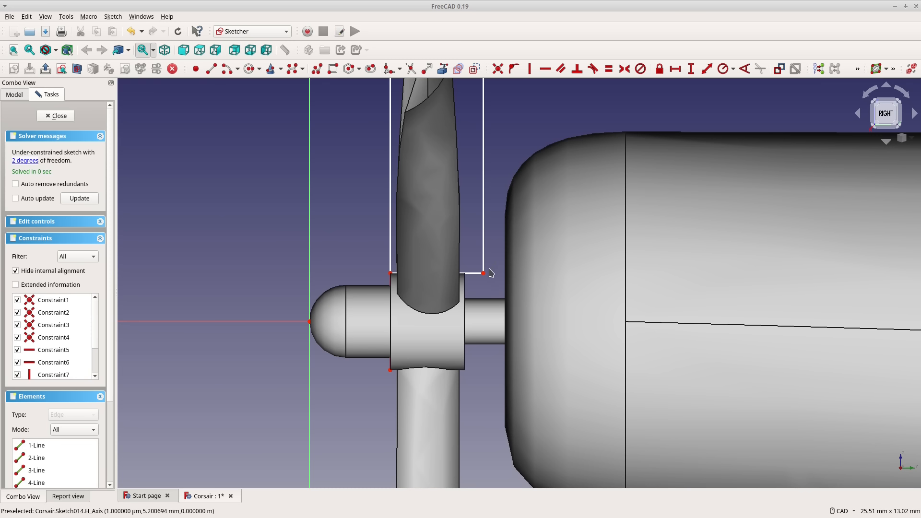
{"action": "left_click_drag", "start_coordinate": [483, 276], "coordinate": [469, 274]}
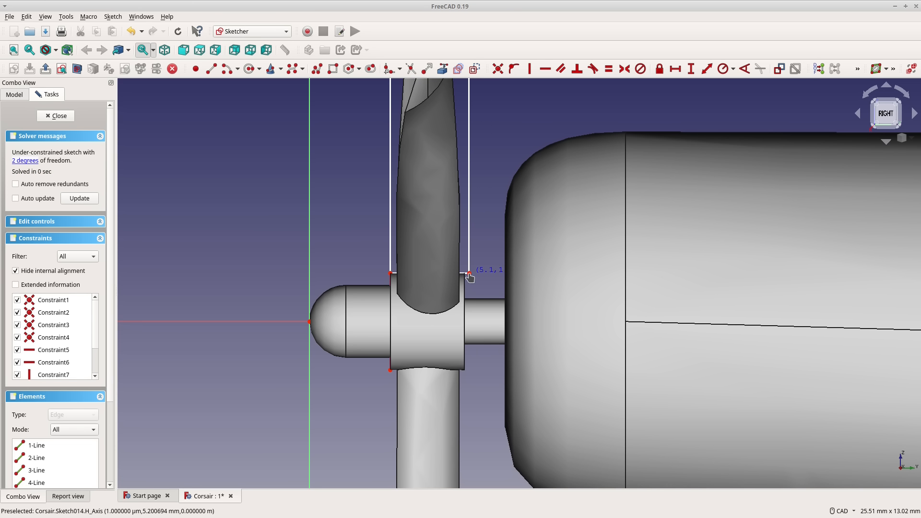
Constrain the rectangle's width to 2.5 mm and its height to 30 mm, and finish the sketch.
{"action": "key", "text": "l"}
{"action": "left_click", "coordinate": [464, 274]}
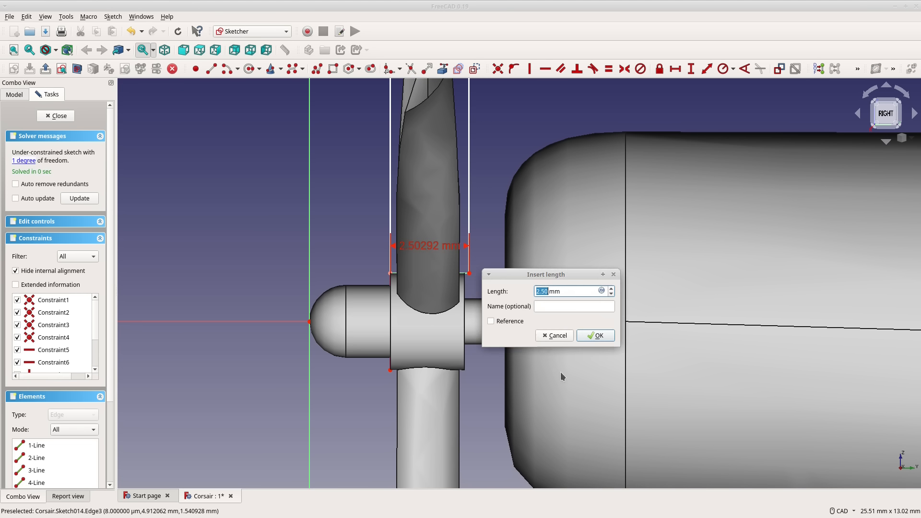
{"action": "type", "text": "2.5"}
{"action": "key", "text": "Return"}
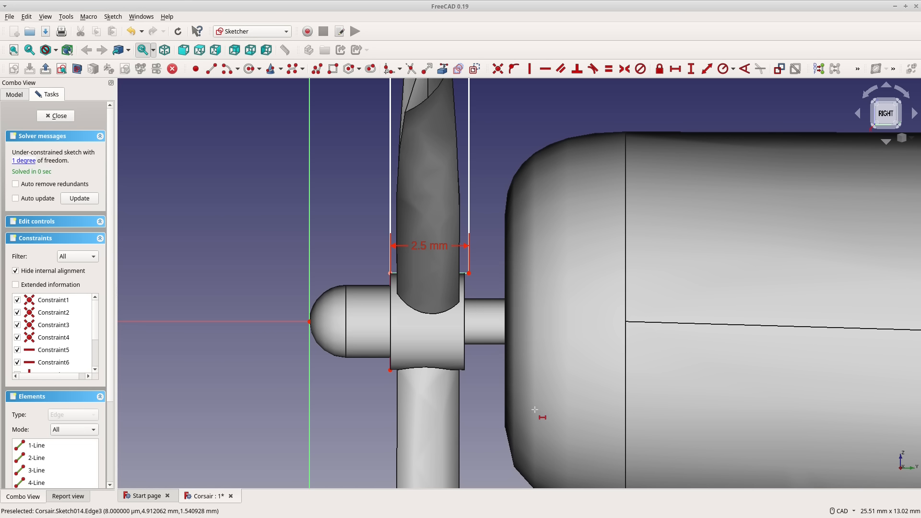
{"action": "left_click", "coordinate": [470, 151]}
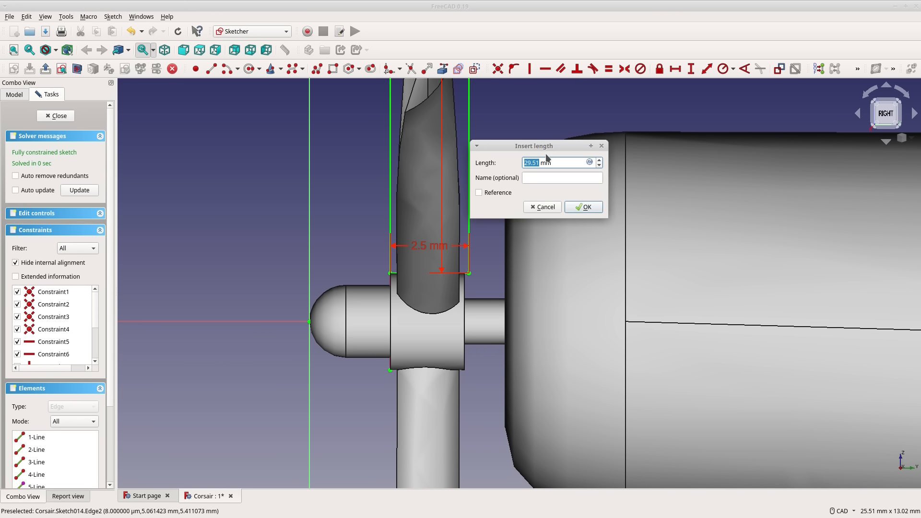
{"action": "key", "text": "Escape"}
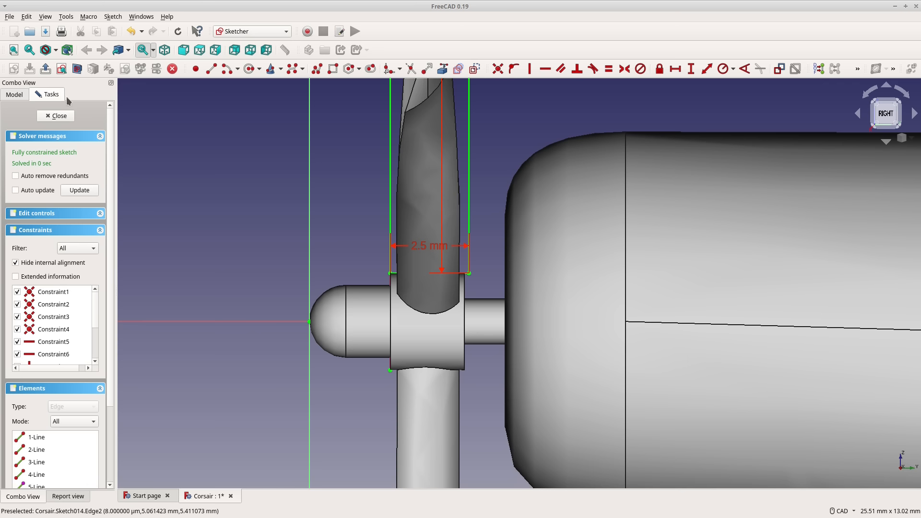
{"action": "left_click", "coordinate": [53, 115]}
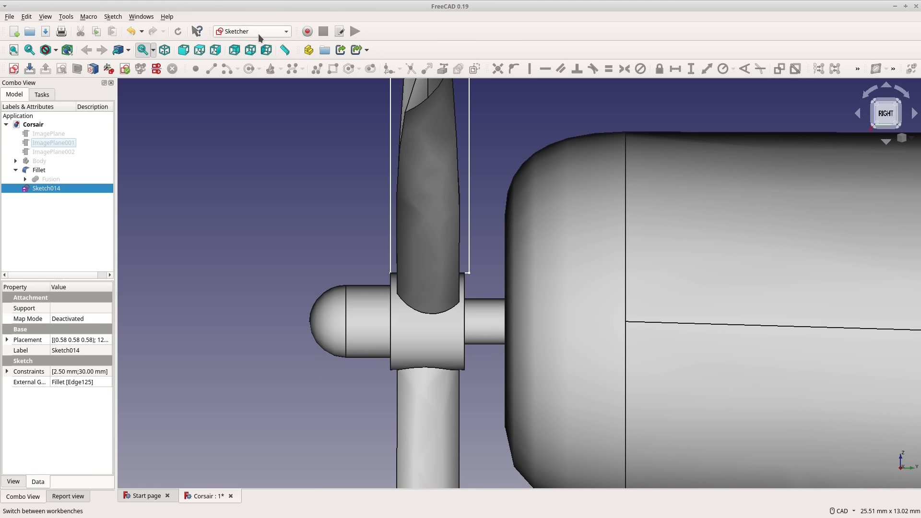
In the Part workbench, revolve Sketch014 by 360 degrees into a solid about the Y direction (Y 1, Z 0) through the origin.
{"action": "left_click", "coordinate": [268, 32]}
{"action": "left_click", "coordinate": [232, 186]}
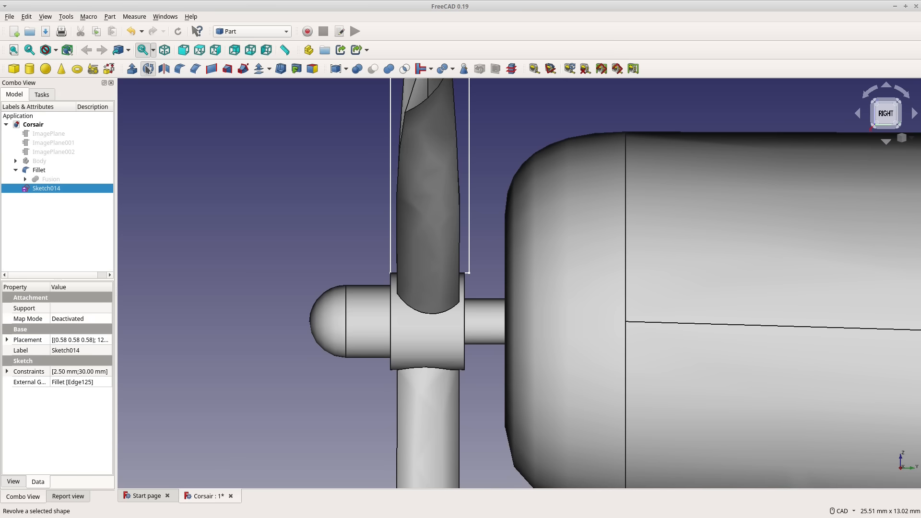
{"action": "left_click", "coordinate": [148, 69]}
{"action": "scroll", "coordinate": [248, 272], "scroll_direction": "up", "scroll_amount": 2}
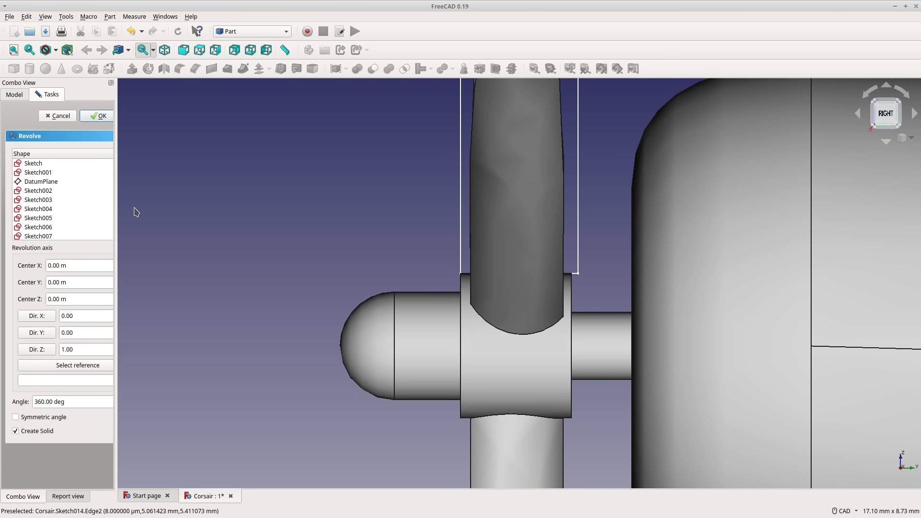
{"action": "scroll", "coordinate": [133, 210], "scroll_direction": "down", "scroll_amount": 8}
{"action": "scroll", "coordinate": [78, 202], "scroll_direction": "down", "scroll_amount": 4}
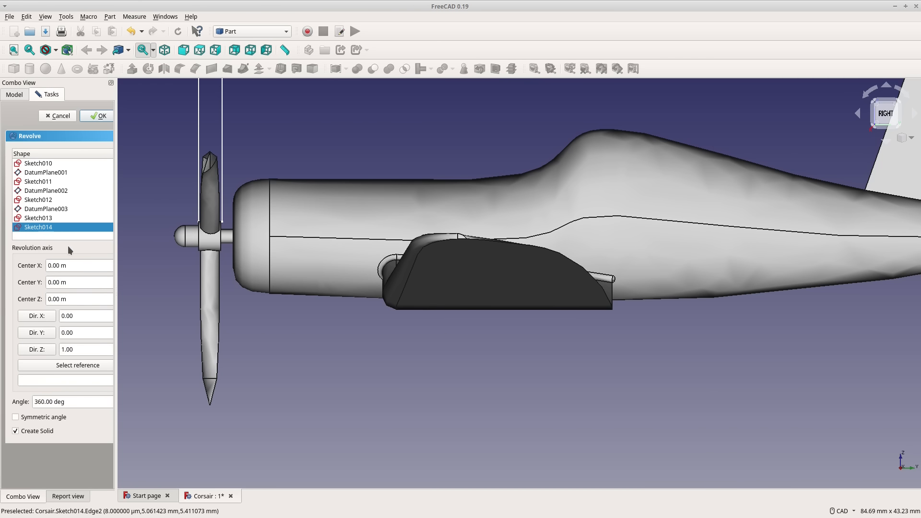
{"action": "left_click", "coordinate": [77, 282]}
{"action": "left_click", "coordinate": [98, 348]}
{"action": "type", "text": "0"}
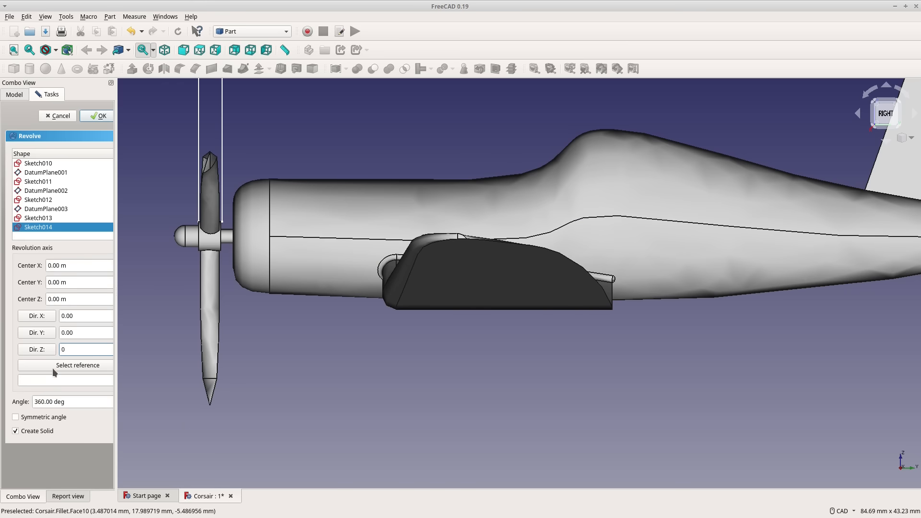
{"action": "left_click", "coordinate": [82, 331]}
{"action": "key", "text": "ctrl+a"}
{"action": "type", "text": "1"}
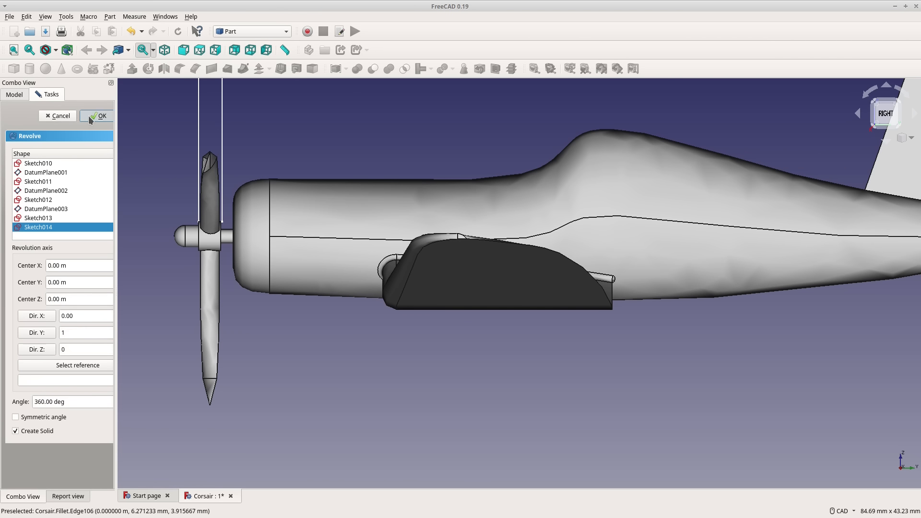
{"action": "left_click", "coordinate": [91, 116]}
Cut the revolved disc from the Fillet body to remove the propeller blades around the hub.
{"action": "middle_click_drag", "start_coordinate": [337, 341], "coordinate": [256, 304]}
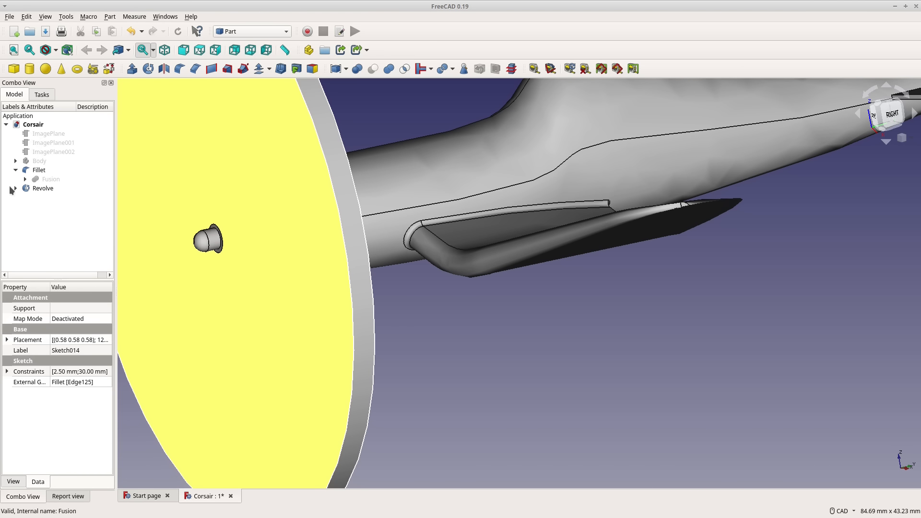
{"action": "left_click", "coordinate": [39, 170]}
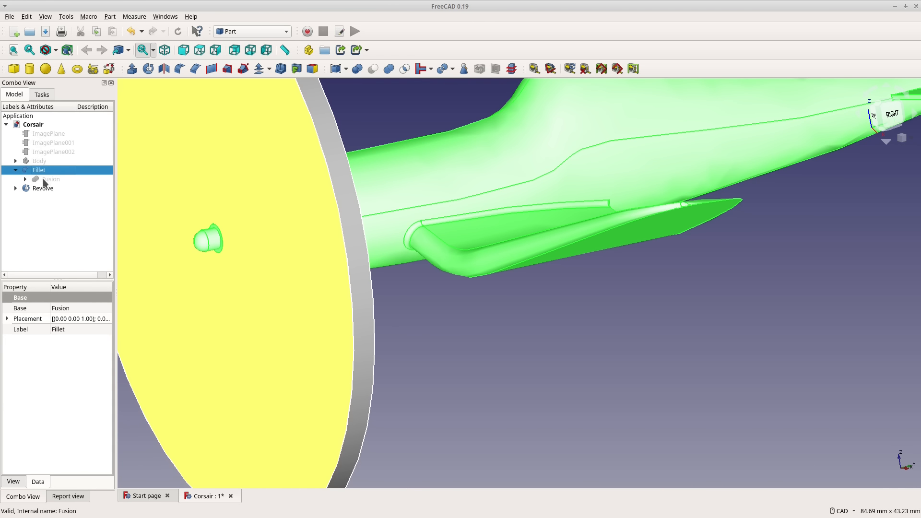
{"action": "left_click", "coordinate": [41, 190], "text": "ctrl"}
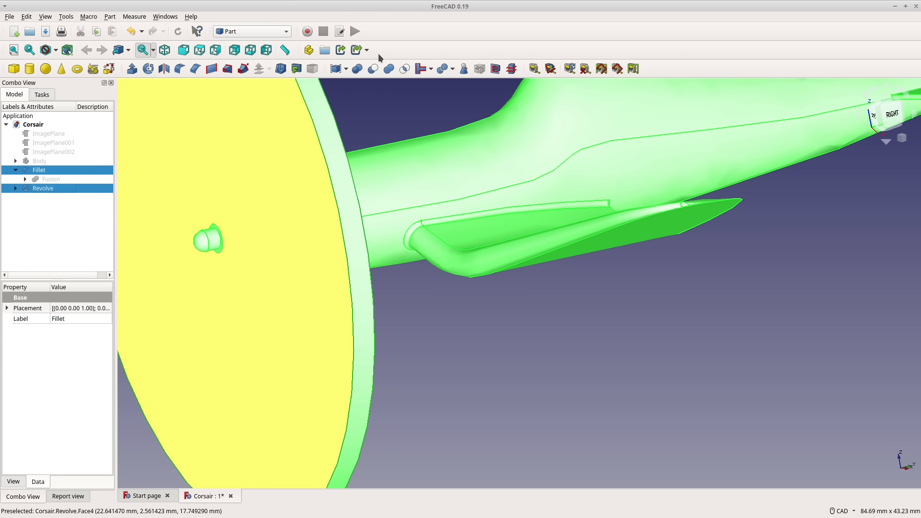
{"action": "left_click", "coordinate": [372, 73]}
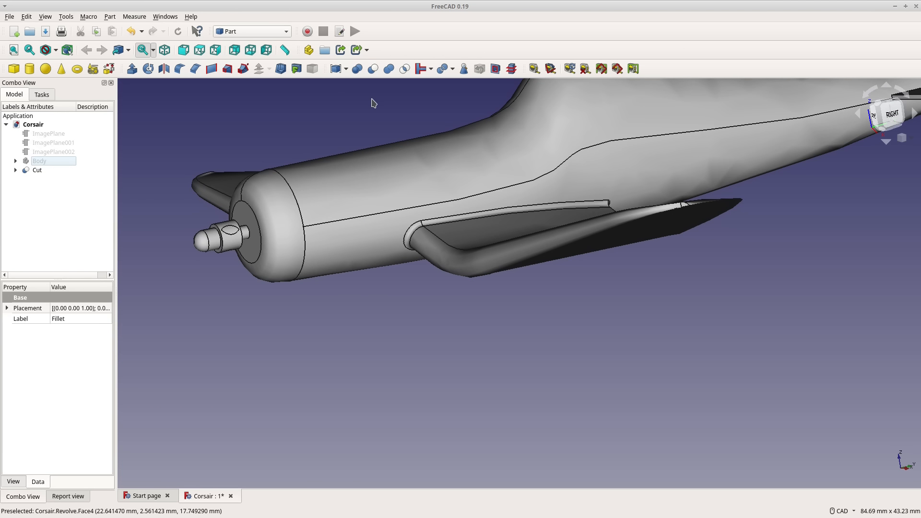
Add a cube solid to the Corsair model at the plane's nose.
{"action": "scroll", "coordinate": [325, 226], "scroll_direction": "down", "scroll_amount": 8}
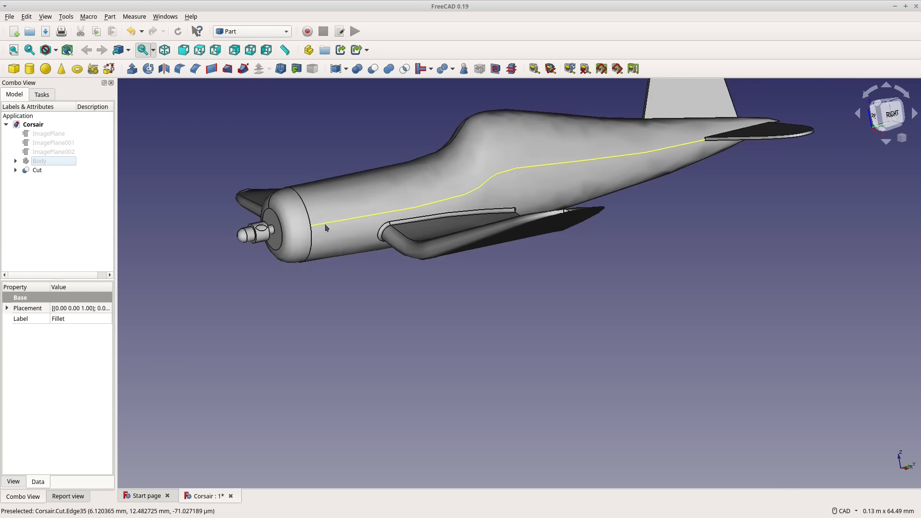
{"action": "middle_click_drag", "start_coordinate": [325, 225], "coordinate": [513, 185]}
{"action": "scroll", "coordinate": [345, 172], "scroll_direction": "up", "scroll_amount": 6}
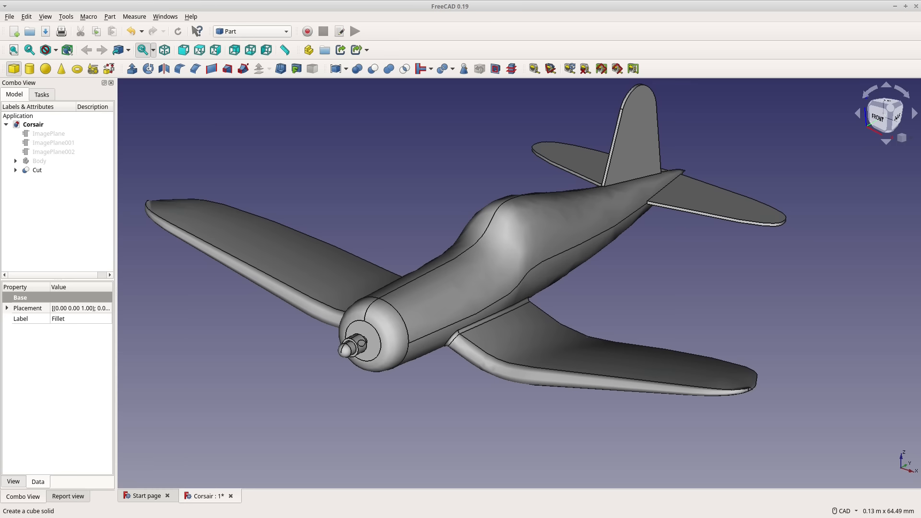
{"action": "left_click", "coordinate": [14, 69]}
{"action": "scroll", "coordinate": [497, 349], "scroll_direction": "up", "scroll_amount": 5}
{"action": "middle_click_drag", "start_coordinate": [331, 338], "coordinate": [499, 364]}
Set the cube's dimensions to 100 mm length, 200 mm width and 100 mm height.
{"action": "left_click", "coordinate": [38, 179]}
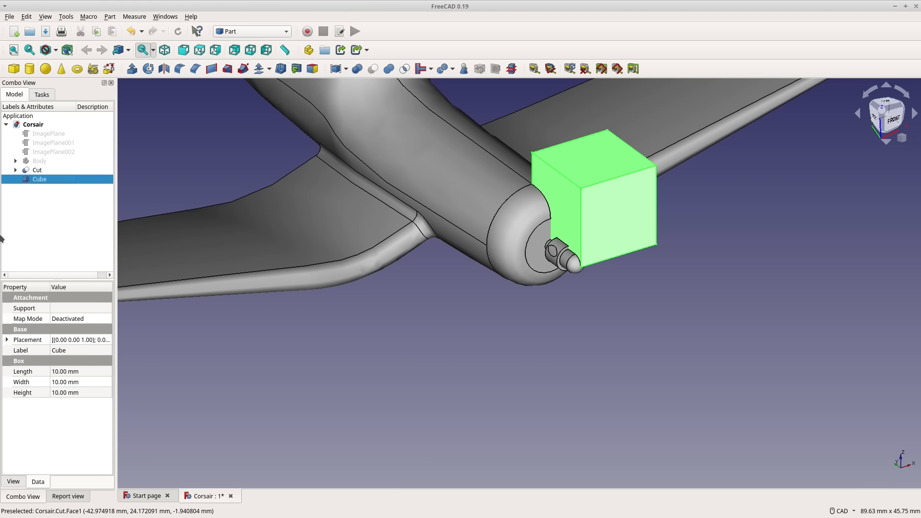
{"action": "double_click", "coordinate": [35, 179]}
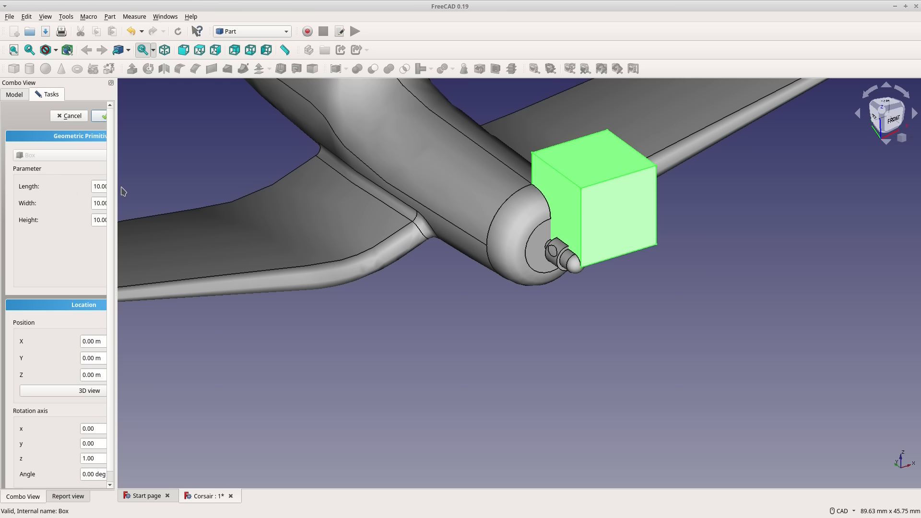
{"action": "left_click_drag", "start_coordinate": [114, 187], "coordinate": [223, 188]}
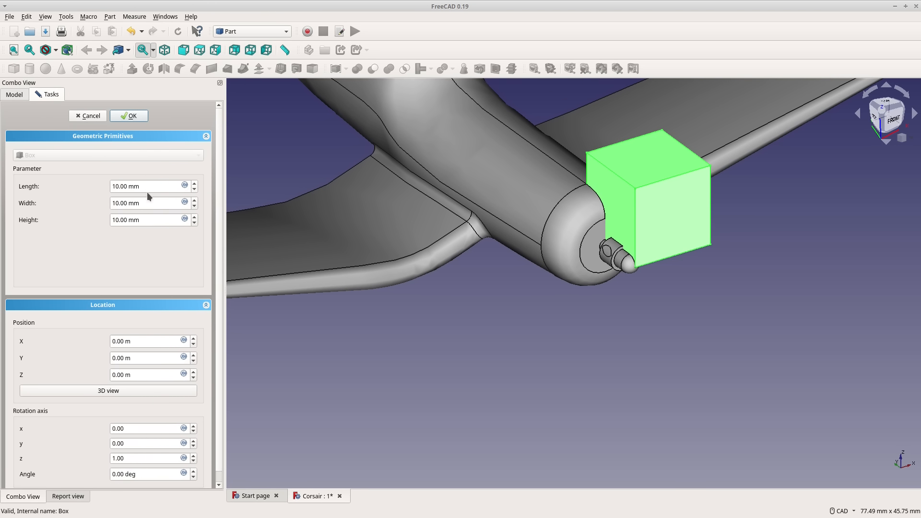
{"action": "left_click_drag", "start_coordinate": [148, 186], "coordinate": [111, 186]}
{"action": "type", "text": "100"}
{"action": "key", "text": "Tab"}
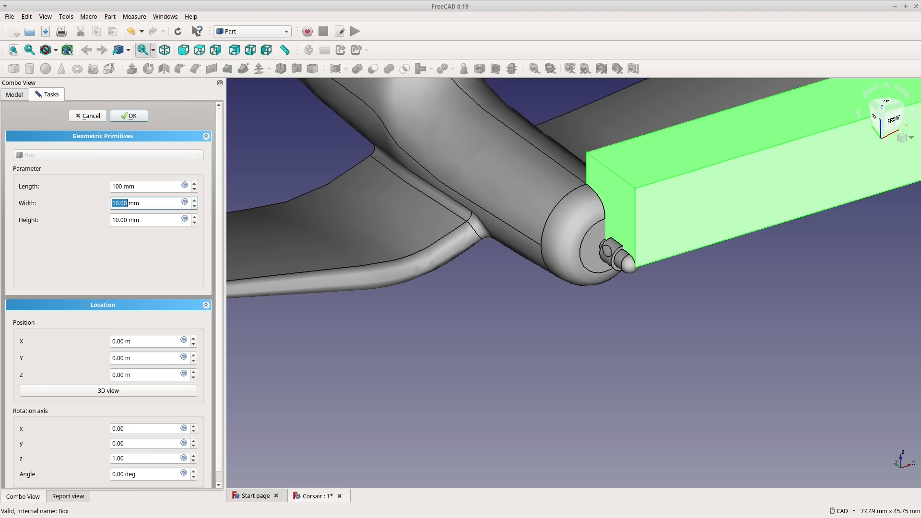
{"action": "type", "text": "200"}
{"action": "key", "text": "Tab"}
{"action": "type", "text": "100"}
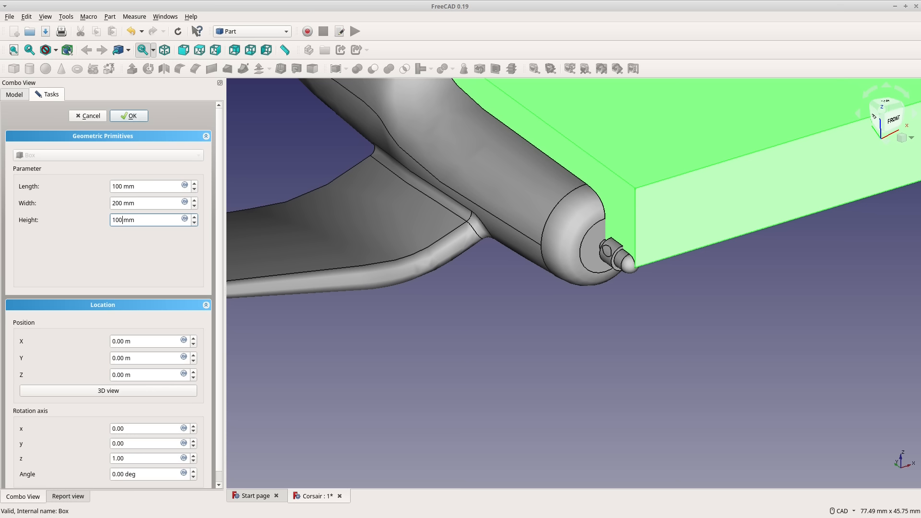
{"action": "key", "text": "Tab"}
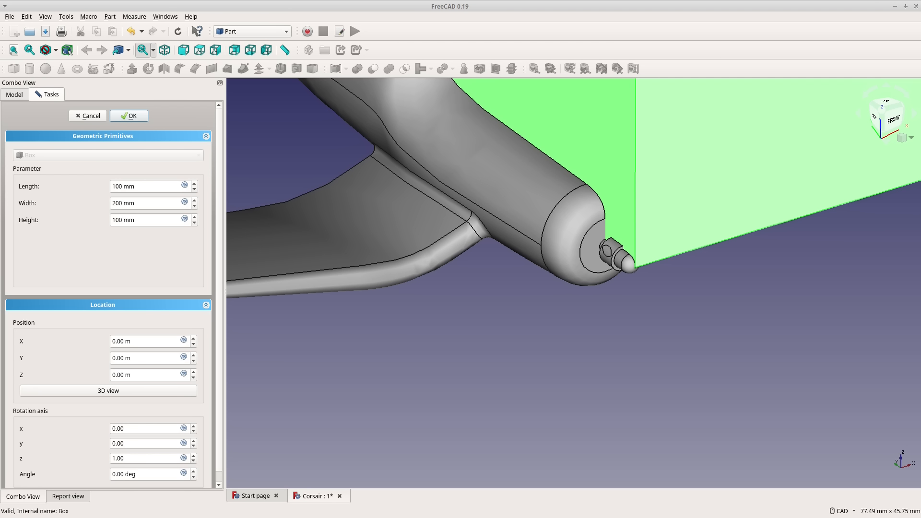
Set the cube's Y position to -50 mm so it extends ahead of the plane's nose.
{"action": "scroll", "coordinate": [555, 312], "scroll_direction": "down", "scroll_amount": 6}
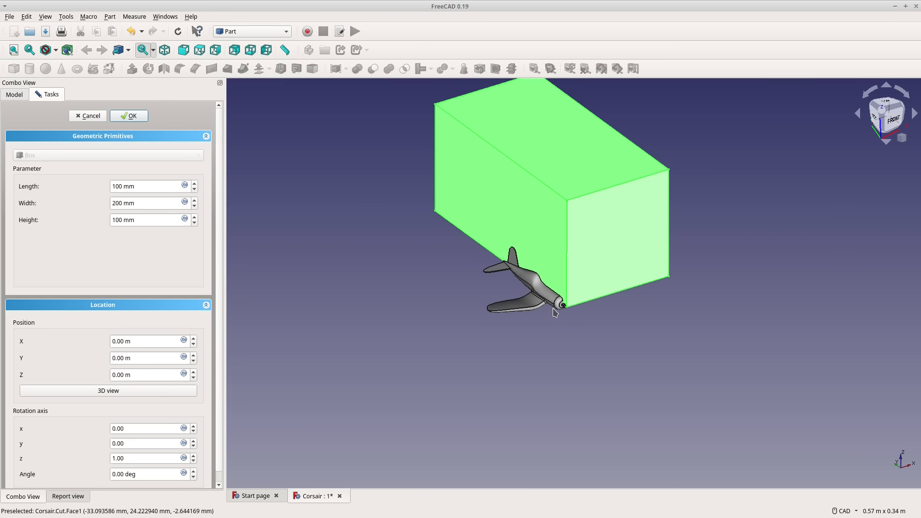
{"action": "scroll", "coordinate": [542, 256], "scroll_direction": "up", "scroll_amount": 4}
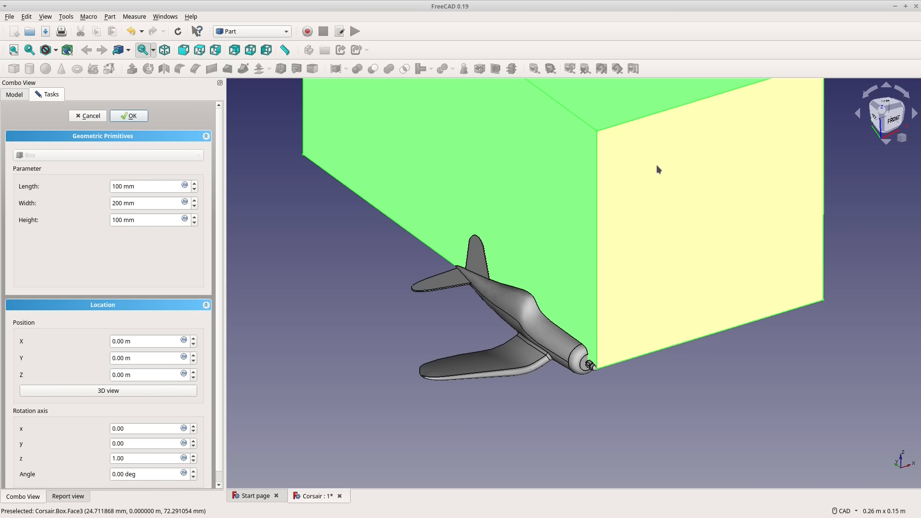
{"action": "left_click", "coordinate": [656, 167]}
{"action": "left_click", "coordinate": [554, 164]}
{"action": "left_click", "coordinate": [618, 87]}
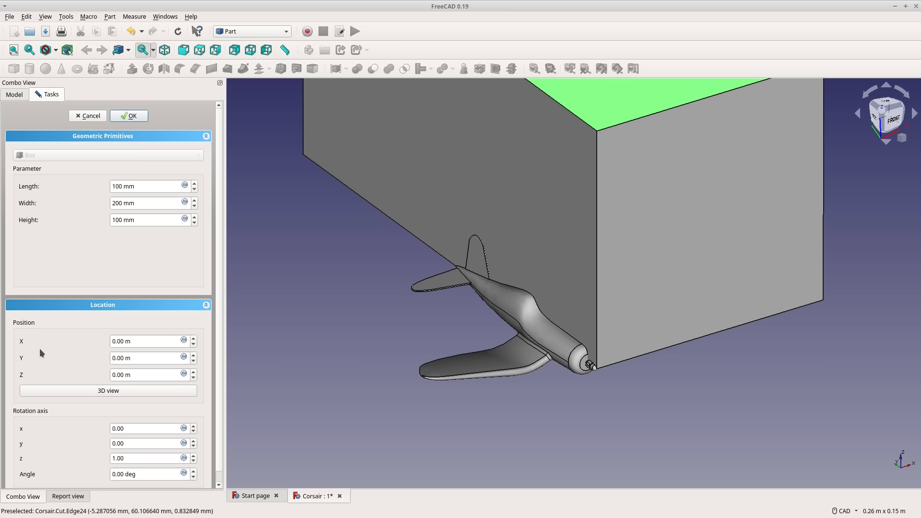
{"action": "left_click", "coordinate": [135, 364]}
{"action": "key", "text": "BackSpace"}
{"action": "key", "text": "BackSpace"}
{"action": "key", "text": "BackSpace"}
{"action": "key", "text": "BackSpace"}
{"action": "key", "text": "BackSpace"}
{"action": "key", "text": "BackSpace"}
{"action": "type", "text": "-50mm"}
{"action": "key", "text": "Tab"}
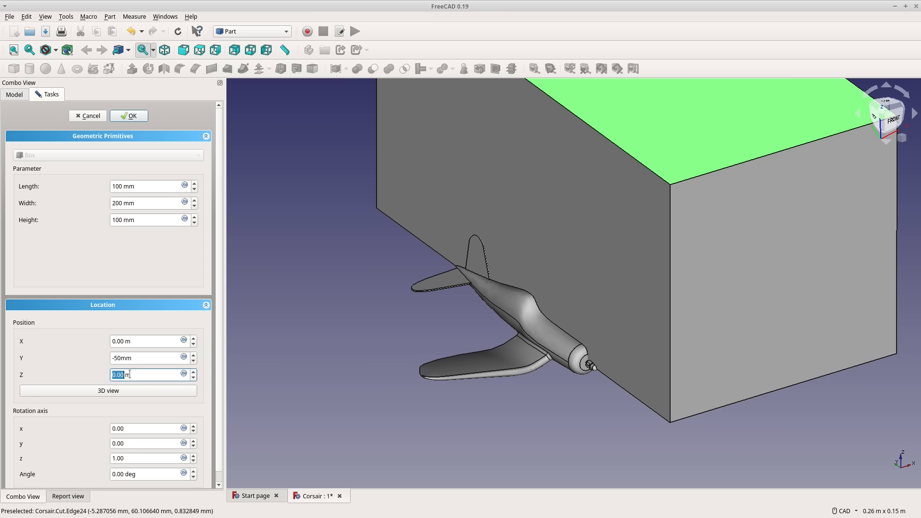
Set the cube's Z position to -50 mm and accept the placement.
{"action": "type", "text": "-50.00 "}
{"action": "type", "text": "m"}
{"action": "key", "text": "Return"}
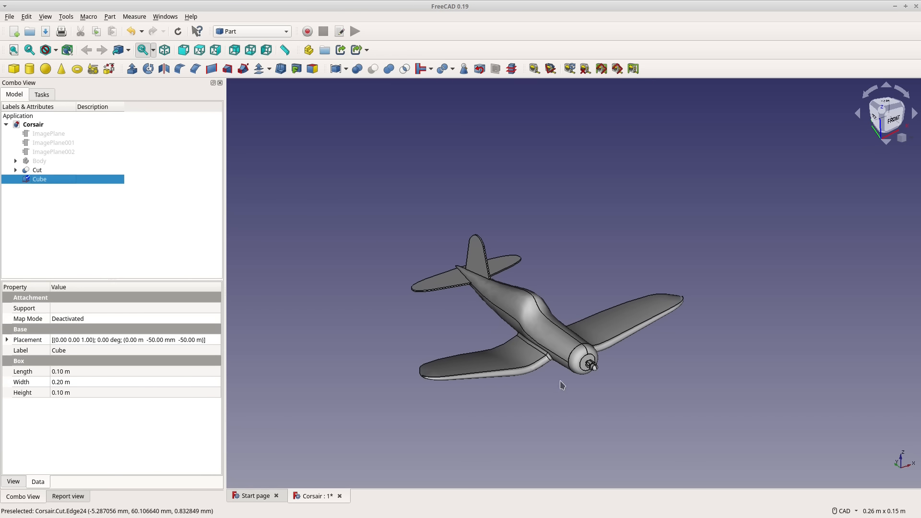
{"action": "double_click", "coordinate": [41, 179]}
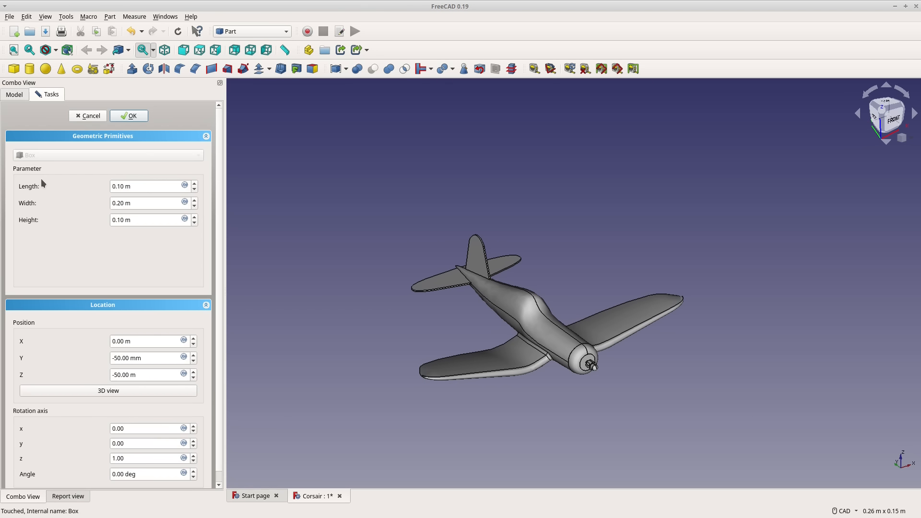
{"action": "left_click", "coordinate": [146, 374]}
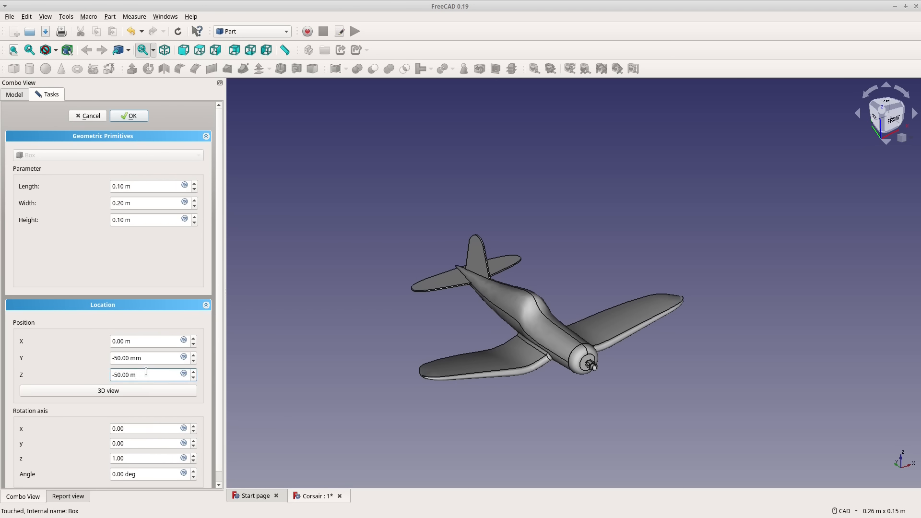
{"action": "type", "text": "m"}
{"action": "key", "text": "Return"}
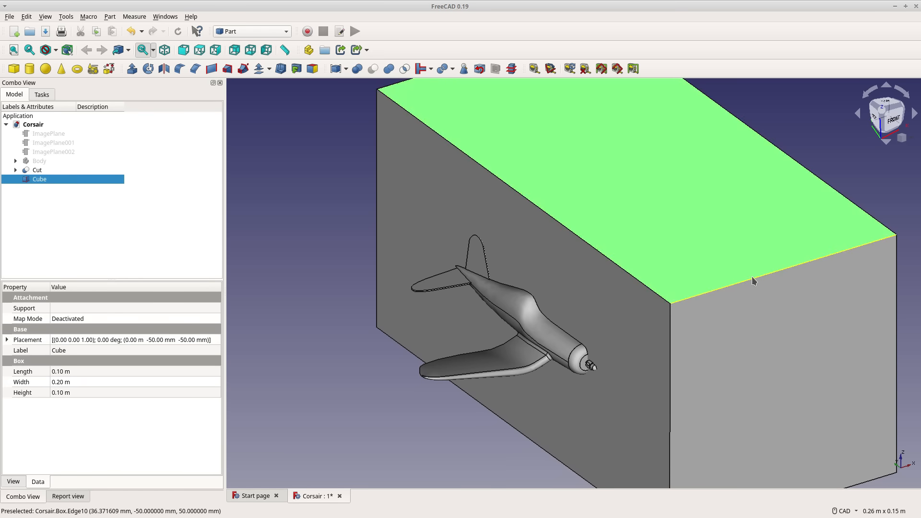
{"action": "left_click", "coordinate": [752, 277]}
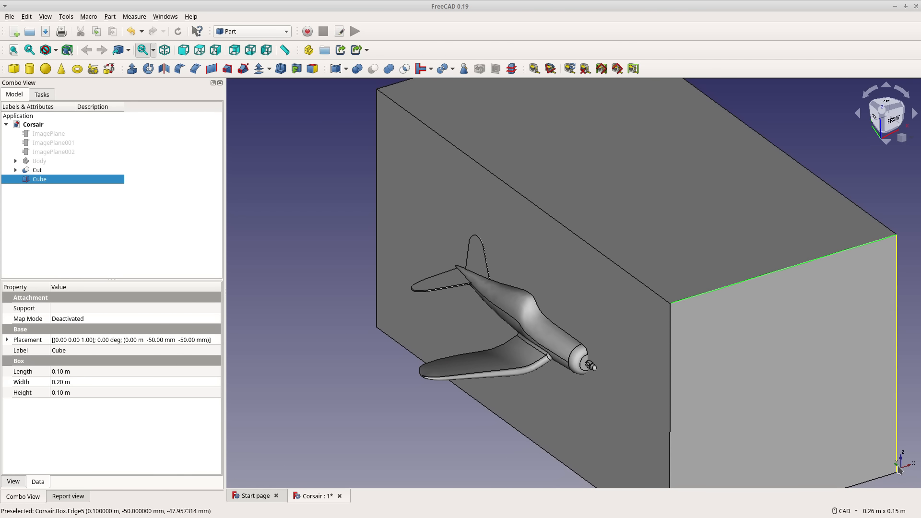
{"action": "left_click", "coordinate": [670, 372]}
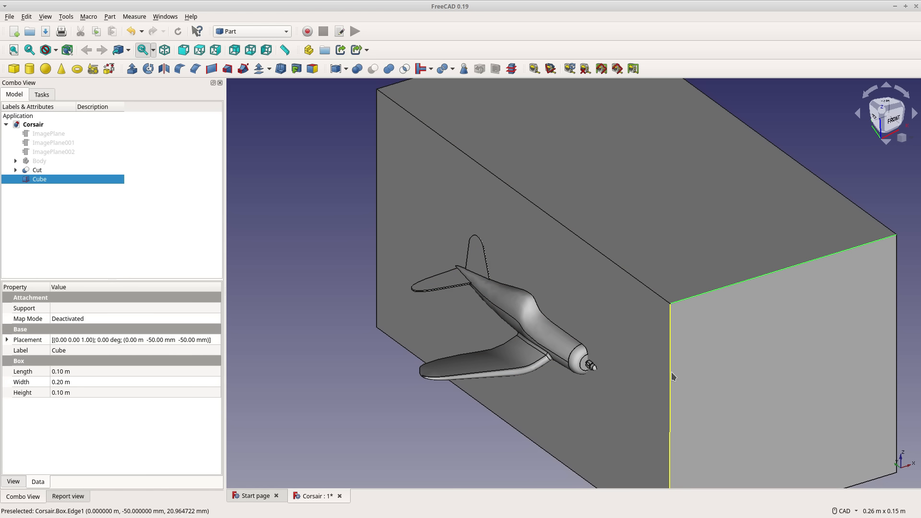
{"action": "left_click", "coordinate": [636, 280]}
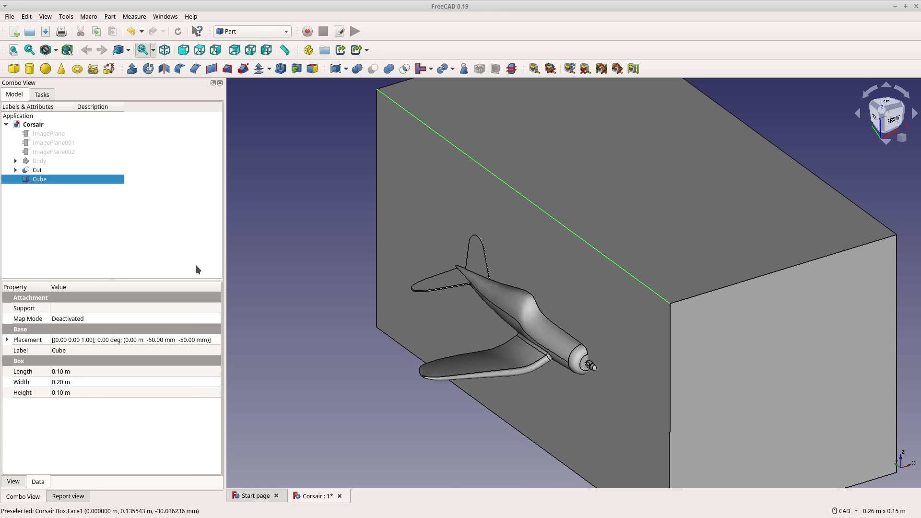
{"action": "left_click", "coordinate": [112, 243]}
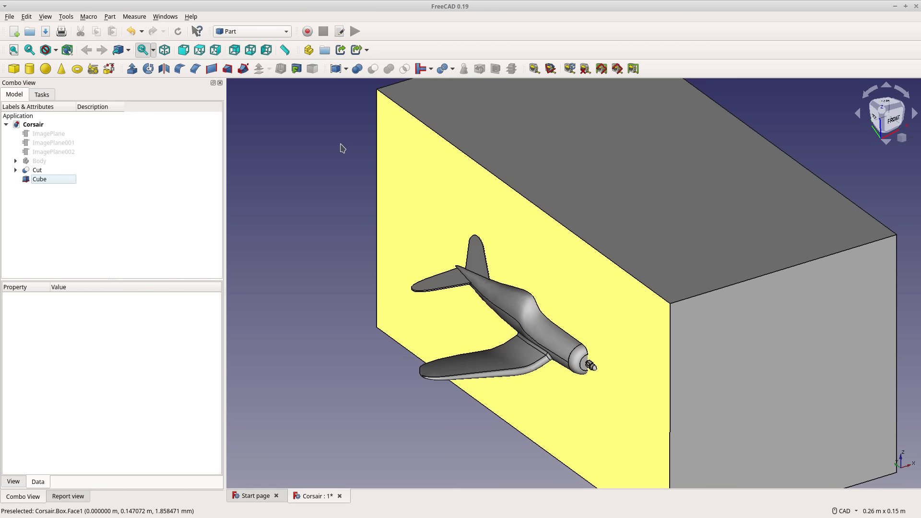
Cut the Corsair solid (Cut) from the cube to leave the air volume around half of the plane.
{"action": "left_click", "coordinate": [40, 178]}
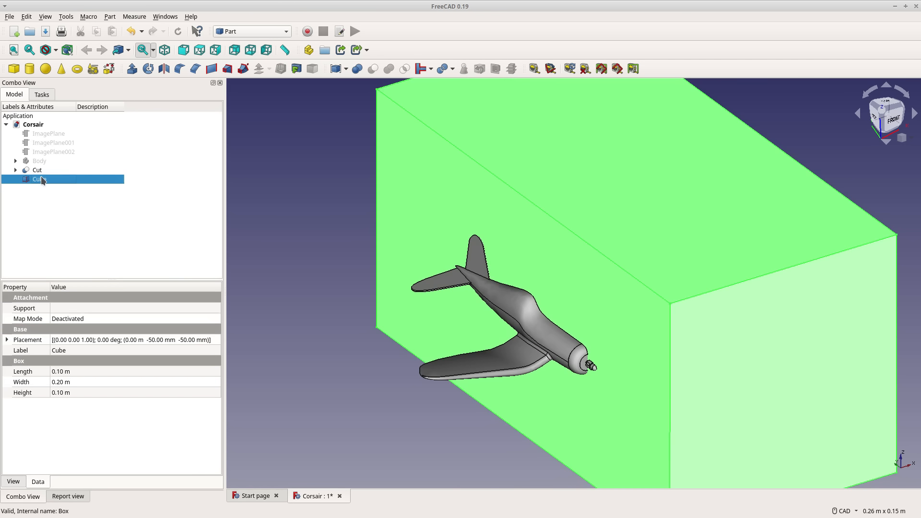
{"action": "left_click", "coordinate": [38, 170], "text": "ctrl"}
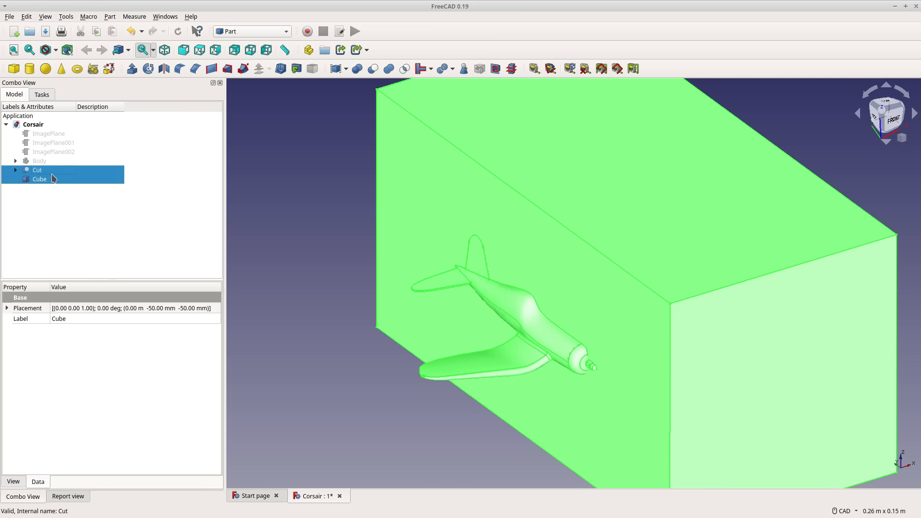
{"action": "left_click", "coordinate": [373, 69]}
{"action": "middle_click_drag", "start_coordinate": [586, 411], "coordinate": [511, 272]}
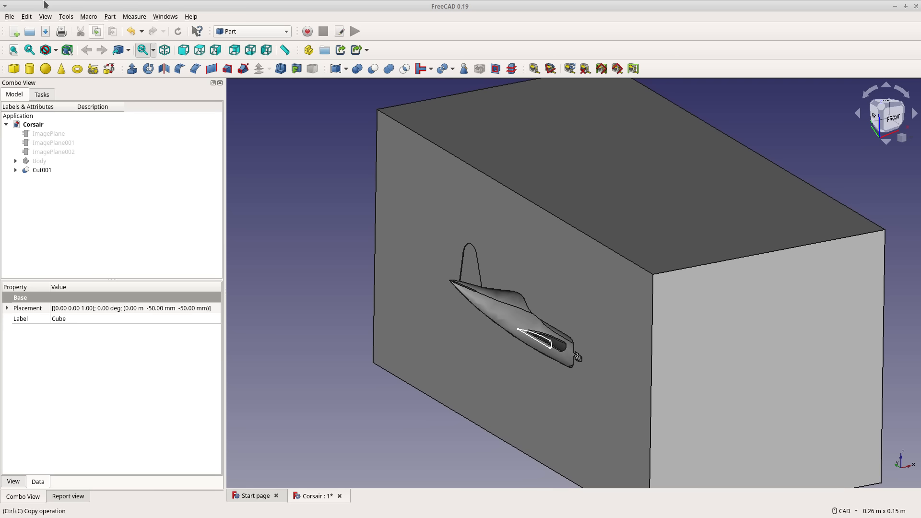
Switch to the CfdOF workbench and create a new CFD analysis.
{"action": "left_click", "coordinate": [269, 34]}
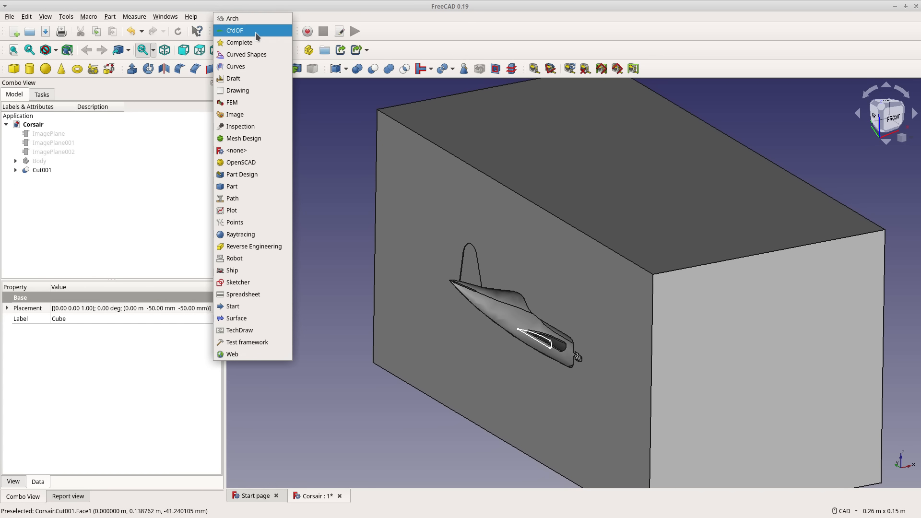
{"action": "left_click", "coordinate": [255, 33]}
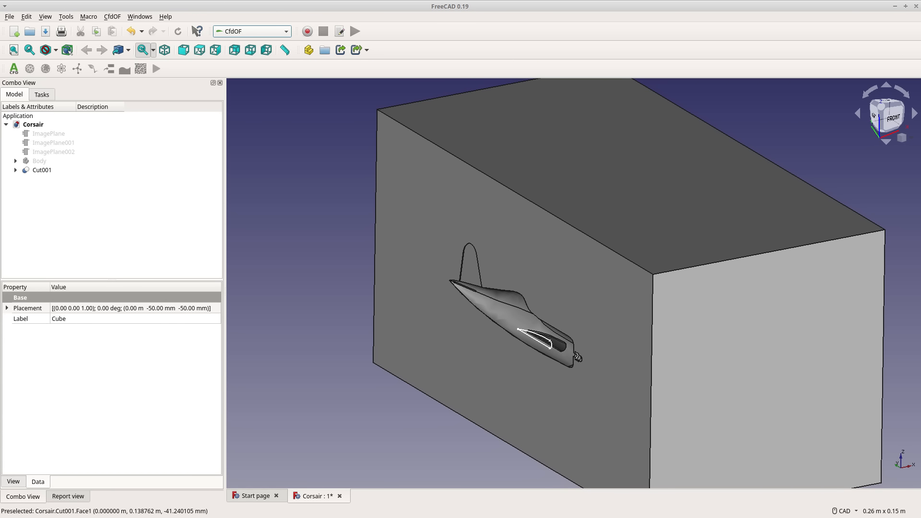
{"action": "left_click", "coordinate": [14, 69]}
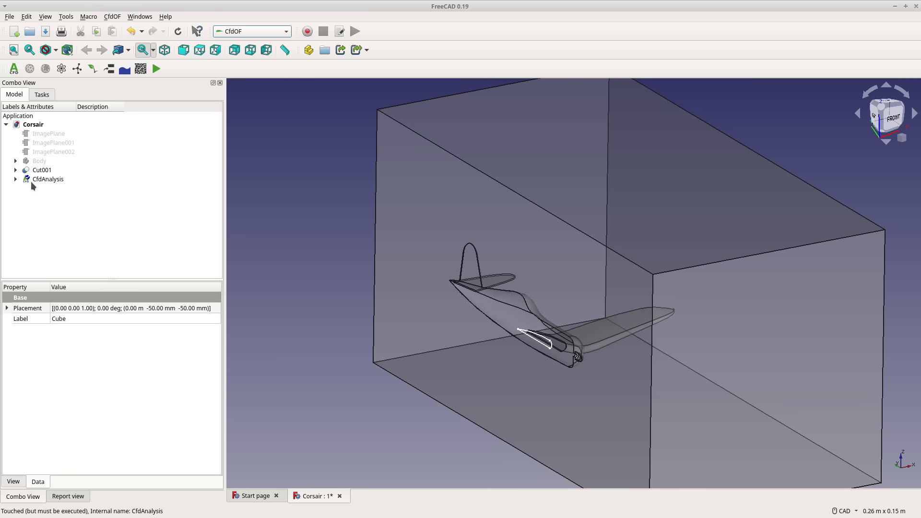
Enable viscous flow in the analysis's physics model, with steady, single-phase, incompressible and laminar settings.
{"action": "left_click", "coordinate": [31, 181]}
{"action": "left_click", "coordinate": [16, 182]}
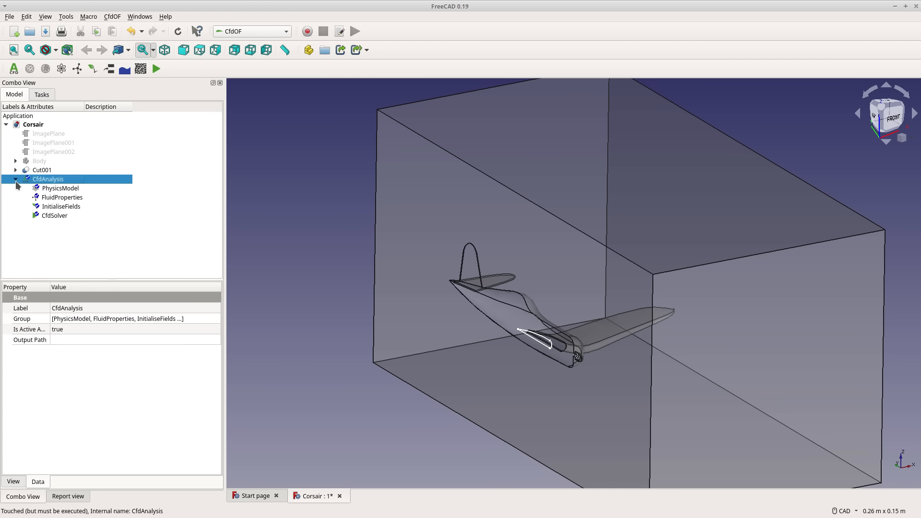
{"action": "double_click", "coordinate": [53, 188]}
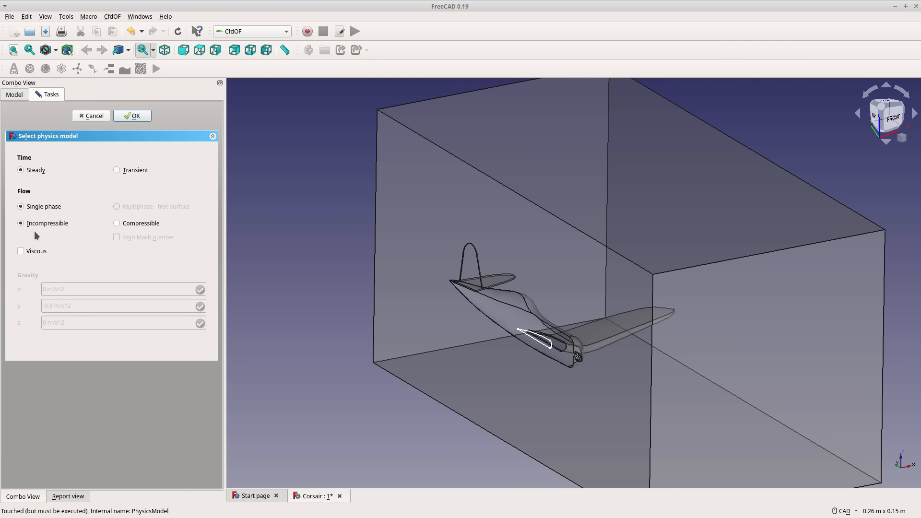
{"action": "left_click", "coordinate": [21, 251]}
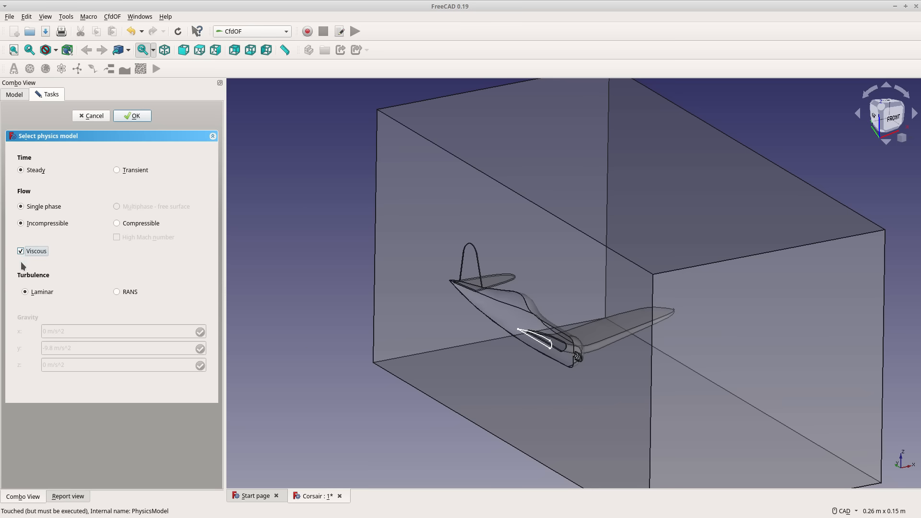
{"action": "left_click", "coordinate": [132, 116]}
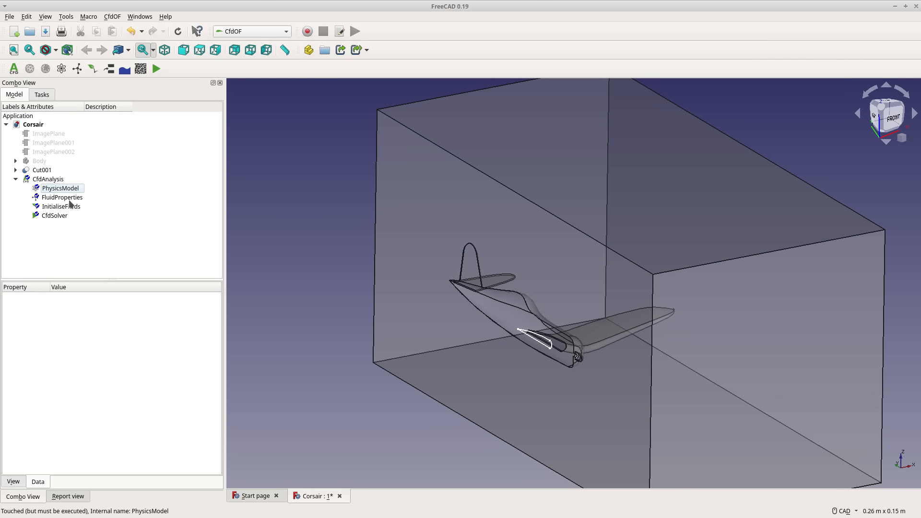
Accept Air as the analysis fluid and initialise the pressure field from potential flow.
{"action": "double_click", "coordinate": [62, 198]}
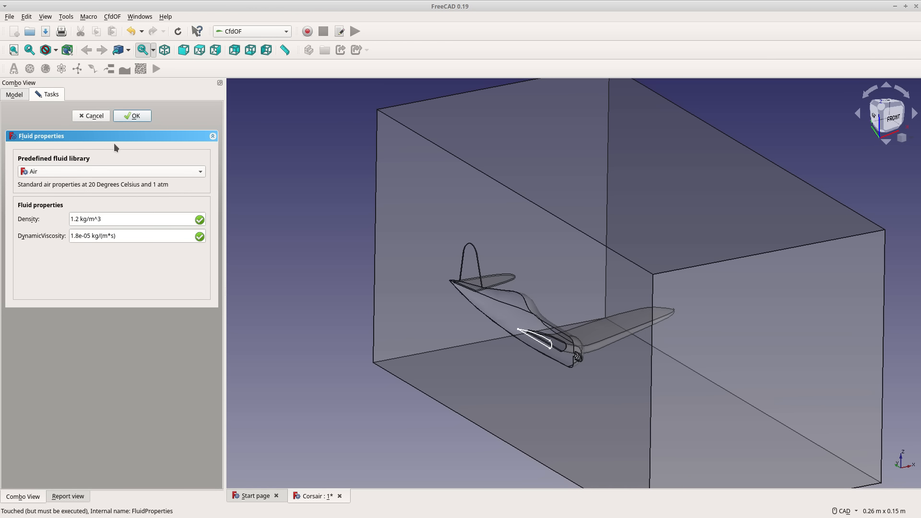
{"action": "left_click", "coordinate": [132, 116]}
{"action": "double_click", "coordinate": [70, 207]}
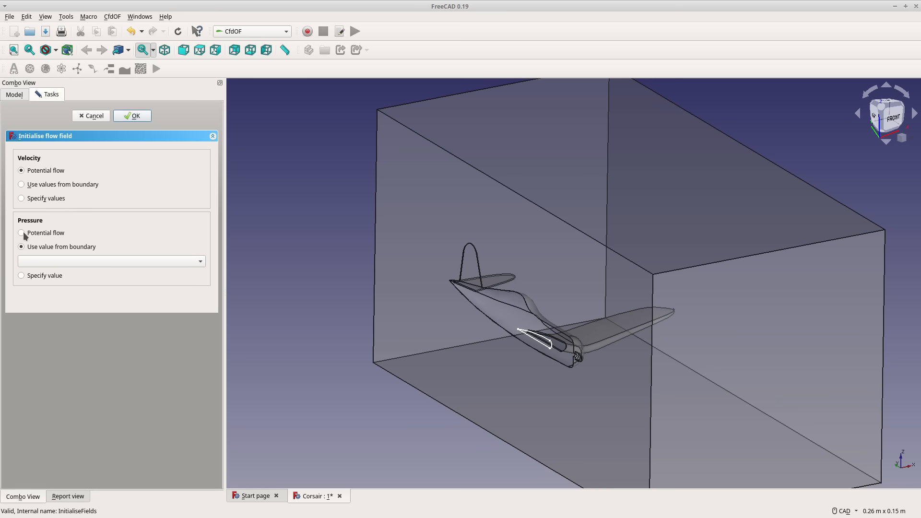
{"action": "left_click", "coordinate": [22, 232]}
{"action": "left_click", "coordinate": [127, 116]}
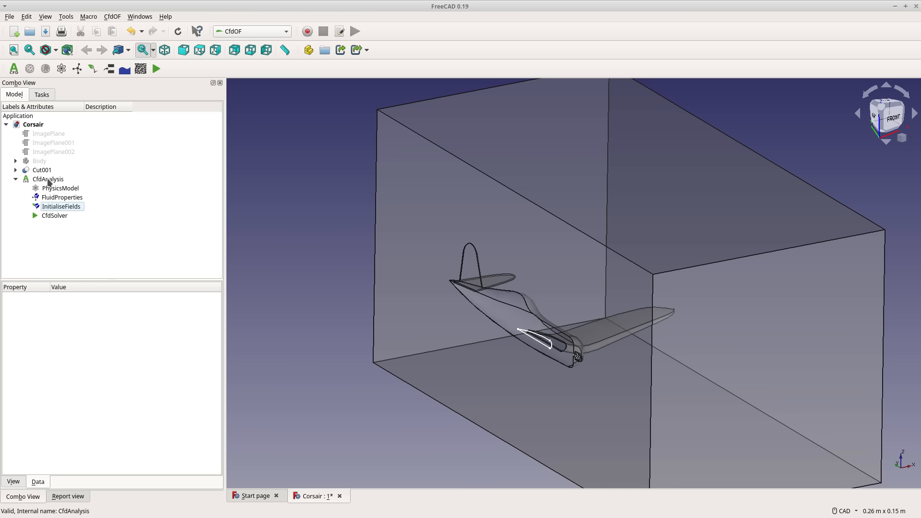
Select the Cut001 air volume in the model.
{"action": "left_click", "coordinate": [41, 171]}
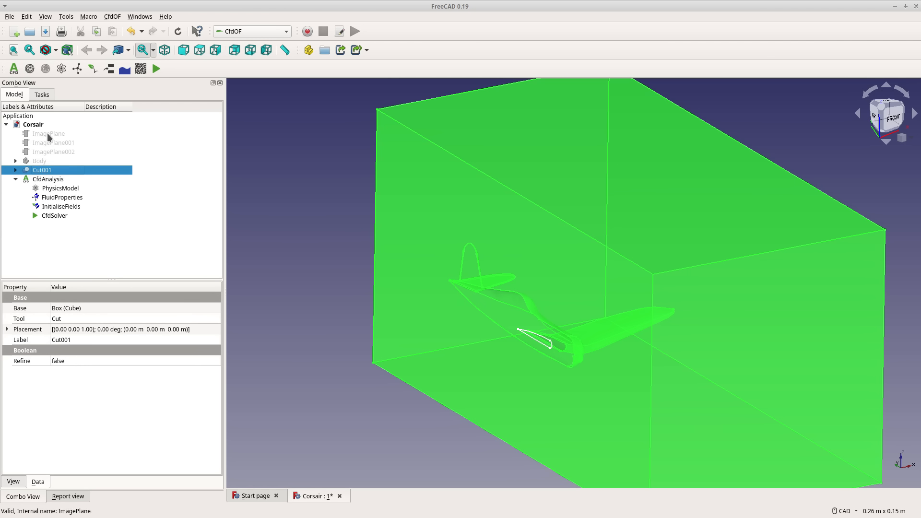
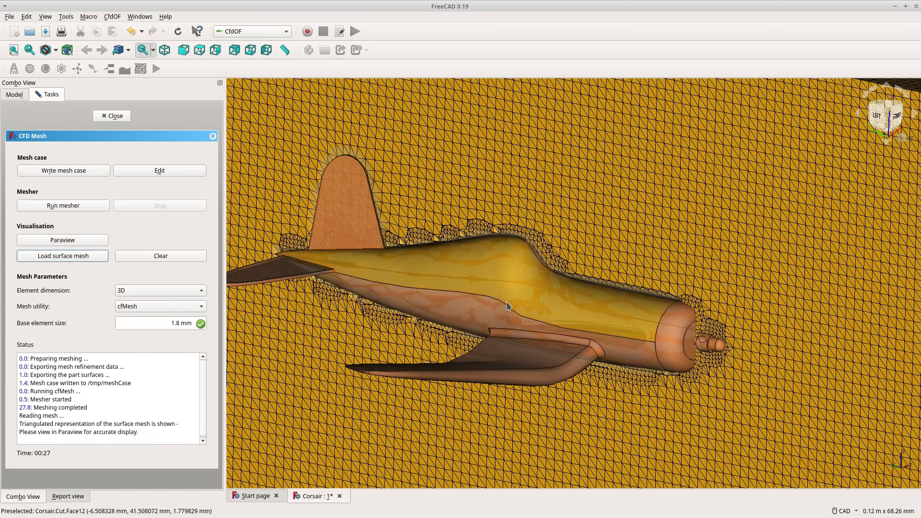
Inspect the loaded surface mesh around the plane and the box, and close the CFD mesh settings.
{"action": "scroll", "coordinate": [502, 294], "scroll_direction": "down", "scroll_amount": 4}
{"action": "scroll", "coordinate": [502, 294], "scroll_direction": "up", "scroll_amount": 2}
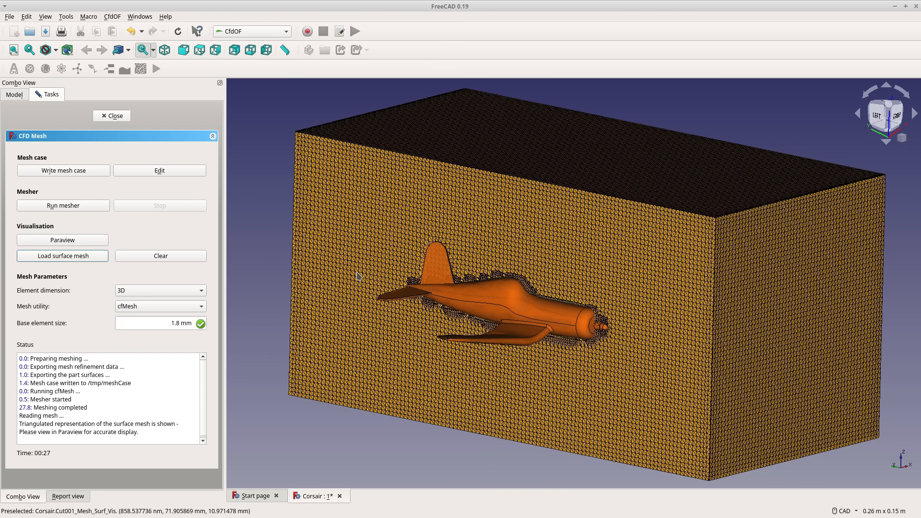
{"action": "left_click", "coordinate": [109, 116]}
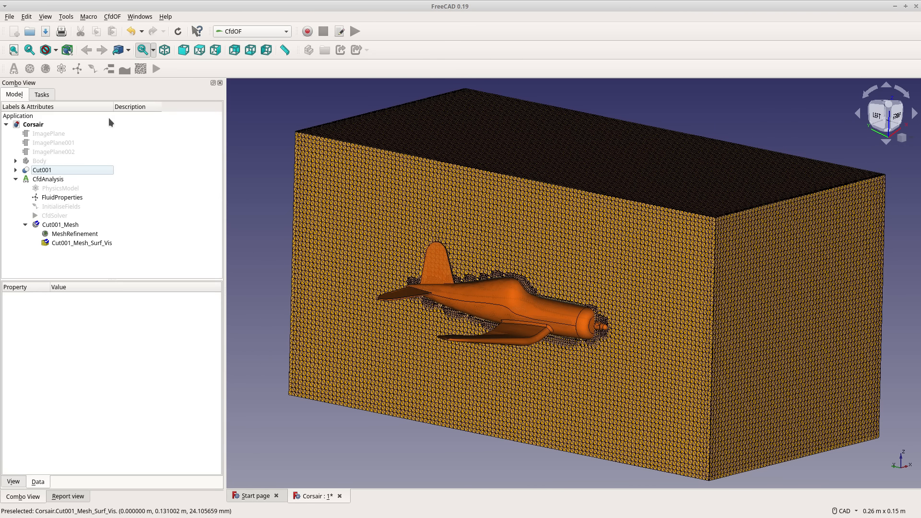
Examine the surface-type options of MeshRefinement, including refinement thickness and boundary layers, without keeping any changes.
{"action": "double_click", "coordinate": [73, 234]}
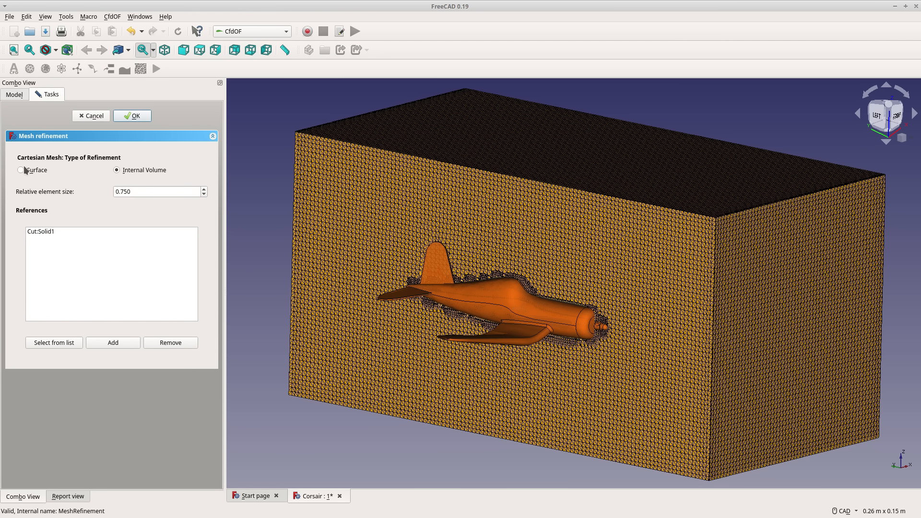
{"action": "left_click", "coordinate": [22, 169]}
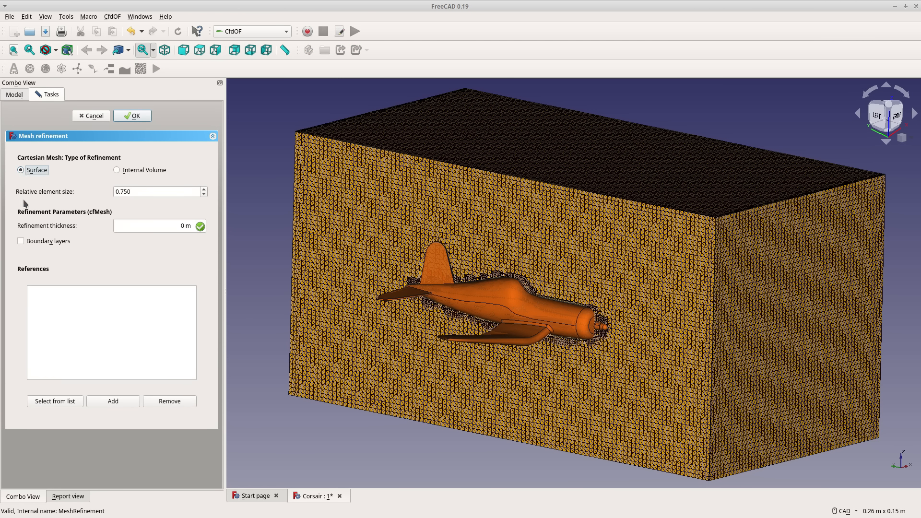
{"action": "left_click", "coordinate": [20, 240]}
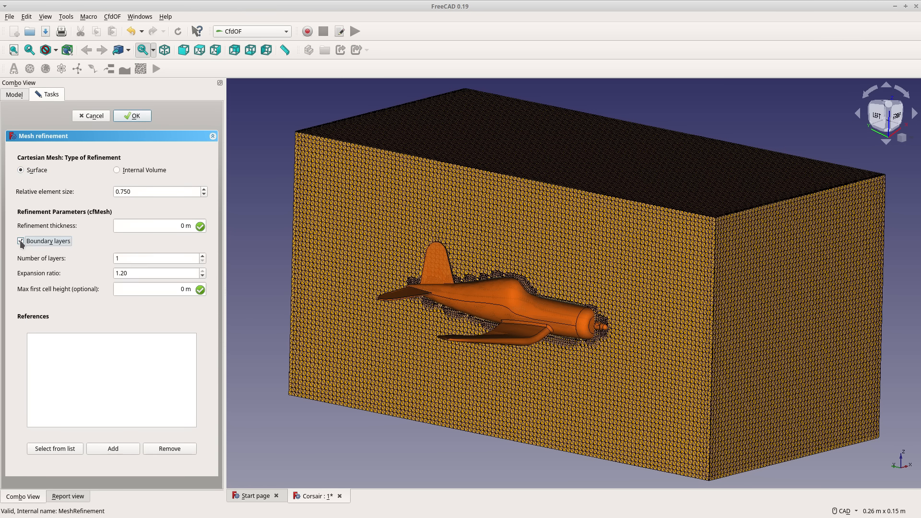
{"action": "double_click", "coordinate": [129, 258]}
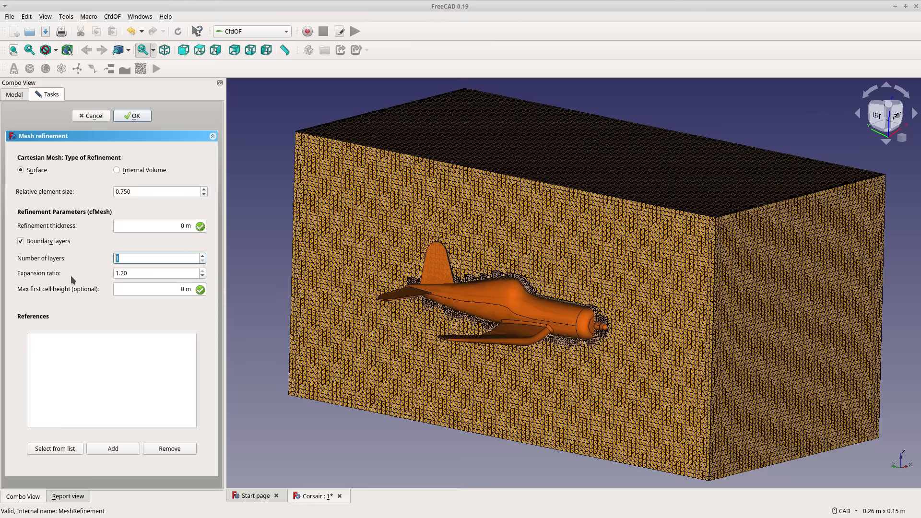
{"action": "left_click", "coordinate": [144, 225]}
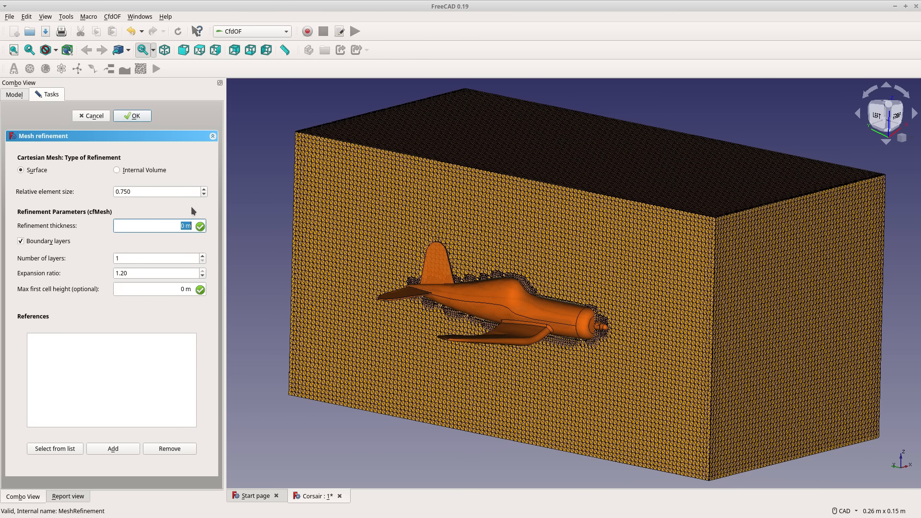
{"action": "left_click", "coordinate": [94, 116]}
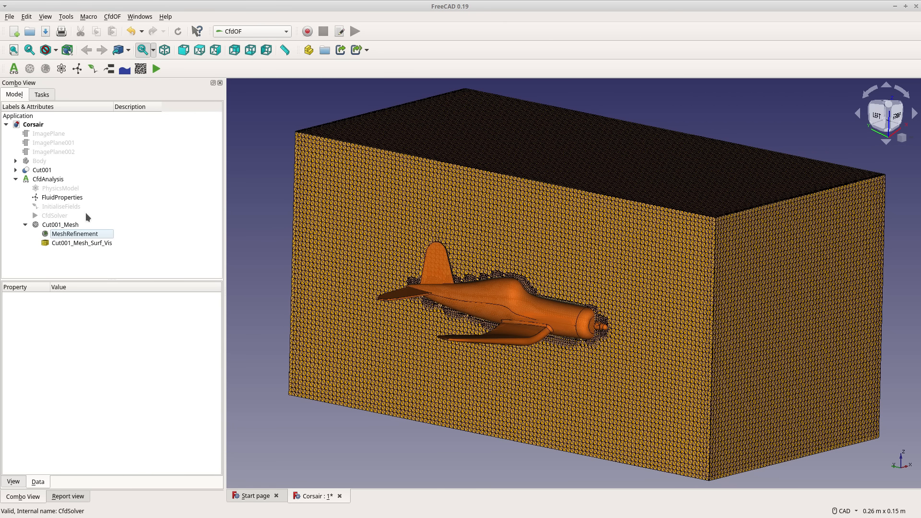
Delete the surface mesh visualisation and the MeshRefinement object from Cut001_Mesh.
{"action": "right_click", "coordinate": [69, 243]}
{"action": "left_click", "coordinate": [117, 382]}
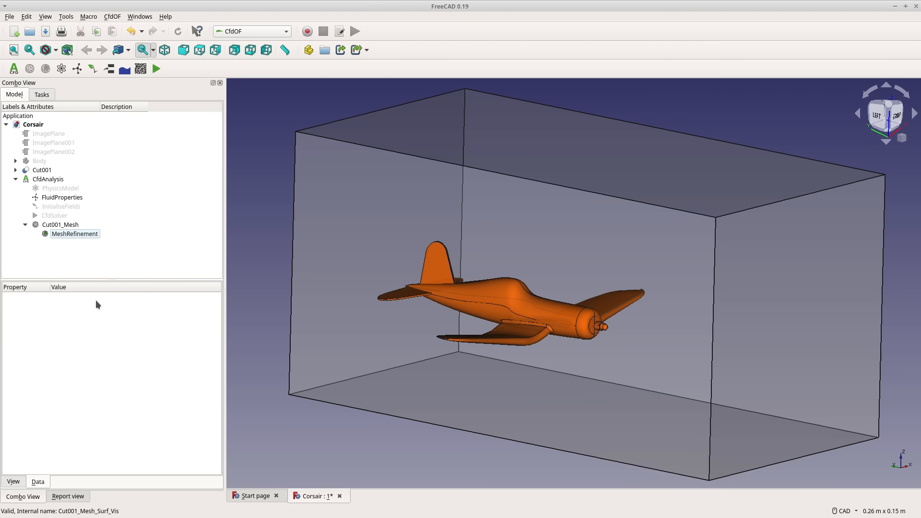
{"action": "right_click", "coordinate": [64, 235]}
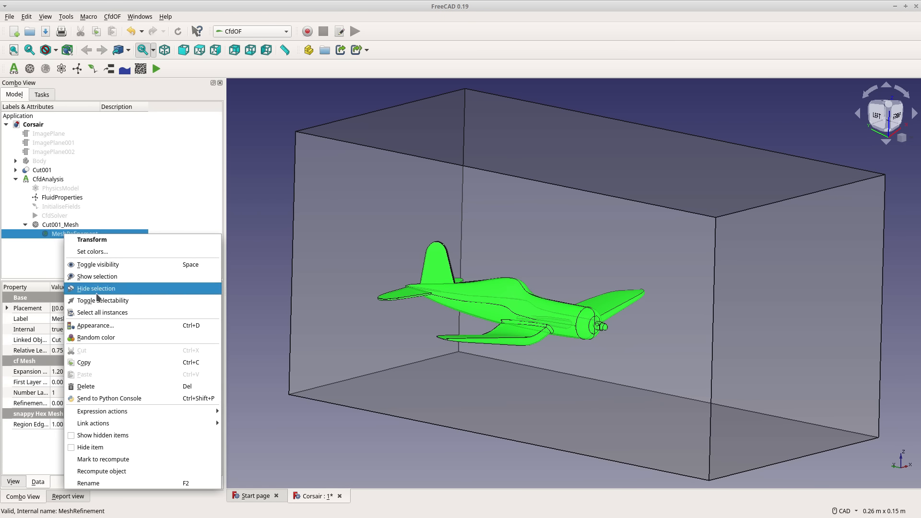
{"action": "left_click", "coordinate": [107, 386]}
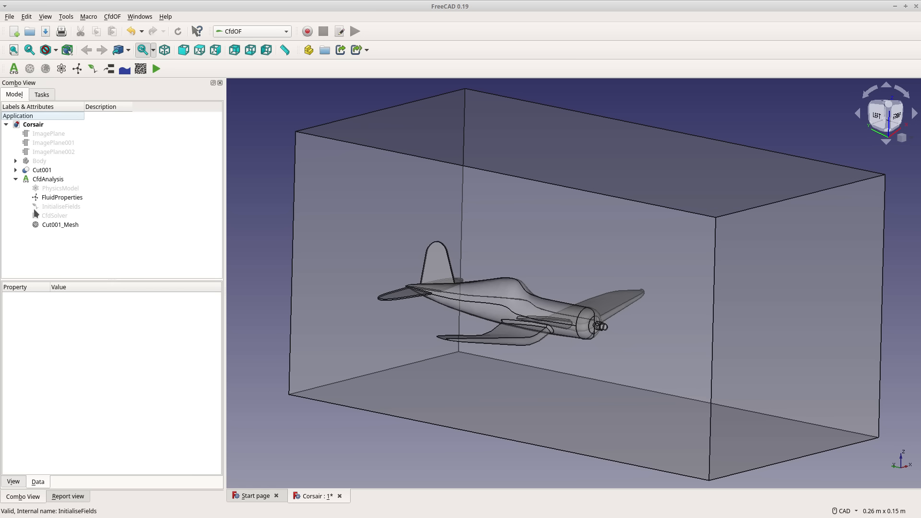
Rewrite the mesh case for Cut001_Mesh and run cfMesh, closing the mesh settings once meshing is complete.
{"action": "double_click", "coordinate": [48, 226]}
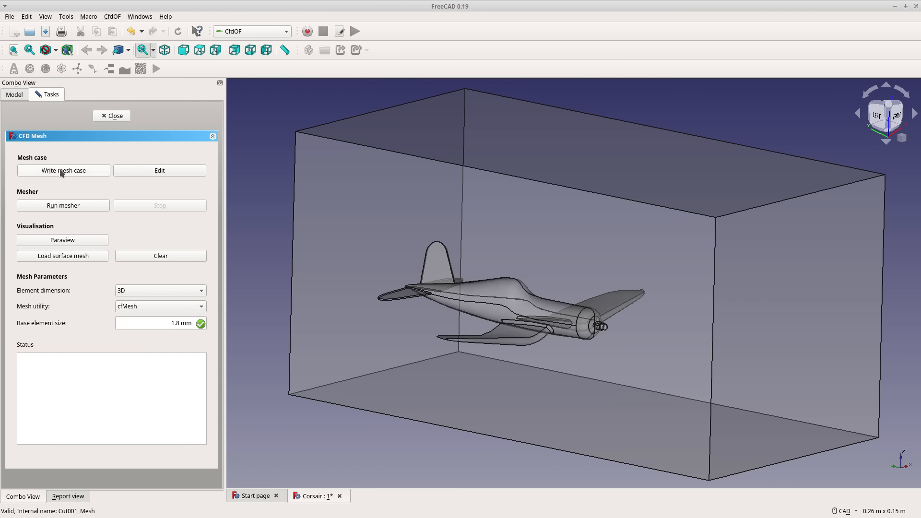
{"action": "left_click", "coordinate": [61, 170]}
{"action": "left_click", "coordinate": [60, 207]}
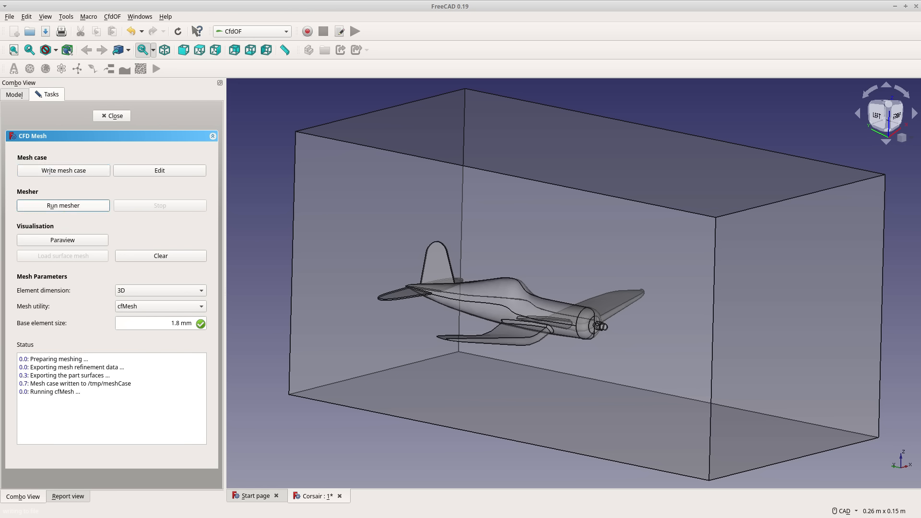
{"action": "left_click", "coordinate": [16, 95]}
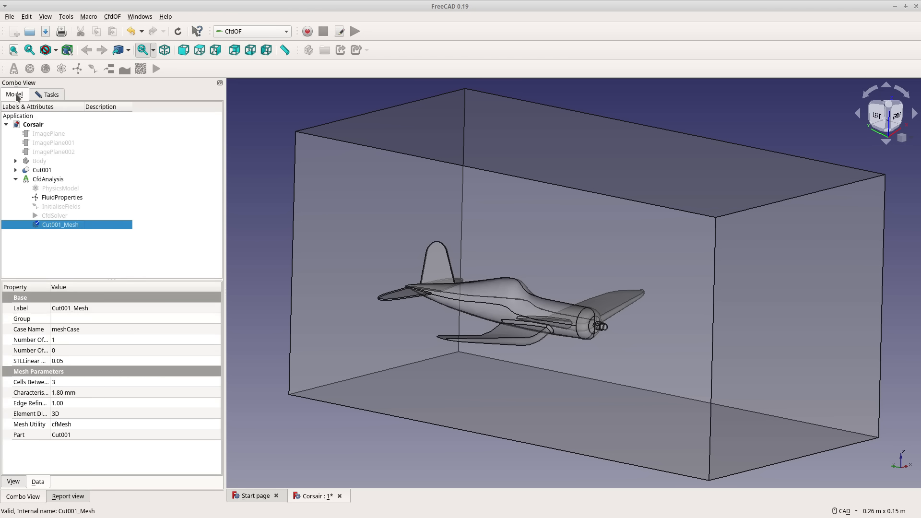
{"action": "left_click", "coordinate": [54, 257]}
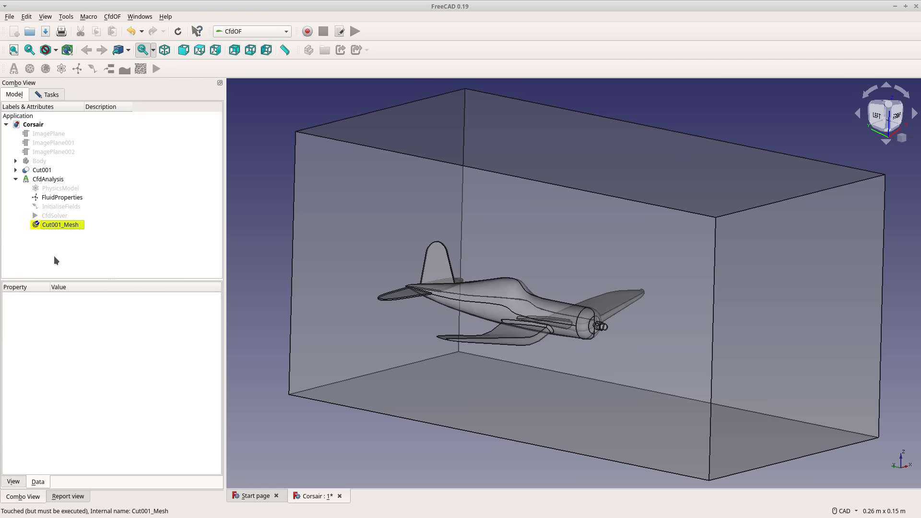
{"action": "middle_click_drag", "start_coordinate": [421, 235], "coordinate": [458, 245]}
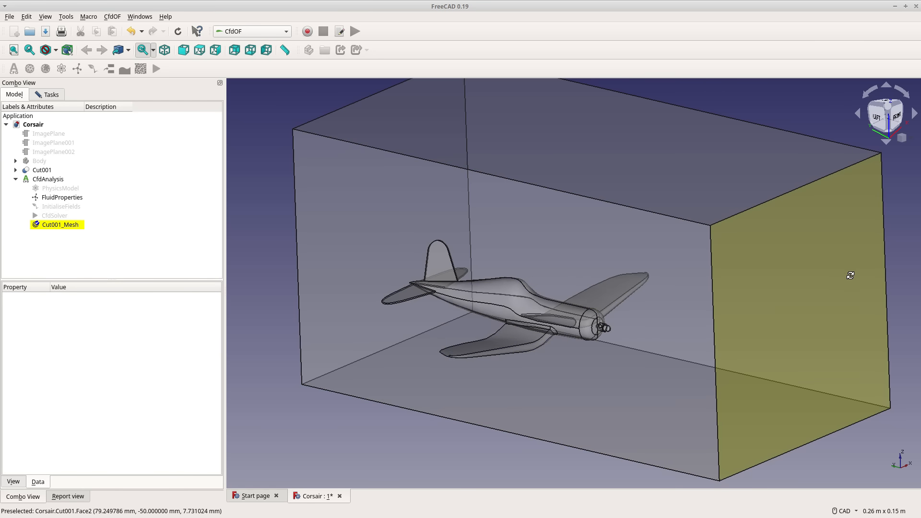
{"action": "middle_click_drag", "start_coordinate": [849, 276], "coordinate": [853, 286]}
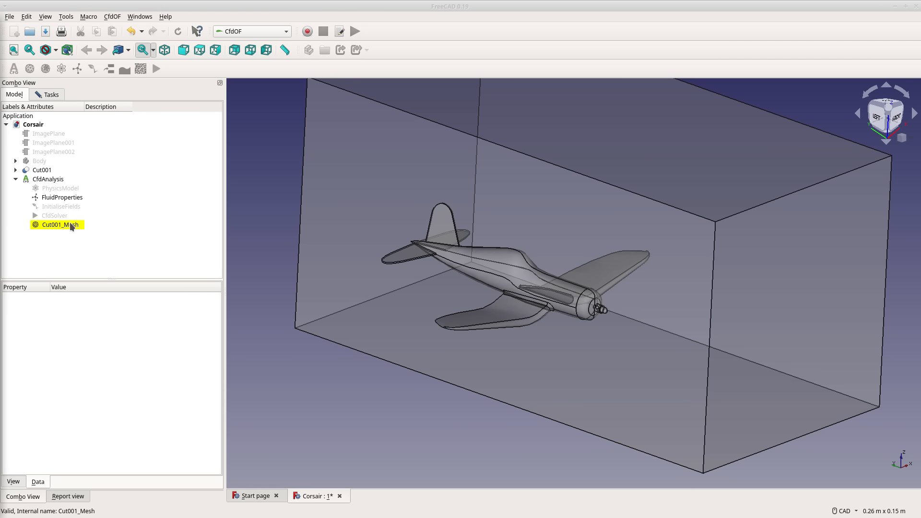
{"action": "left_click", "coordinate": [47, 96]}
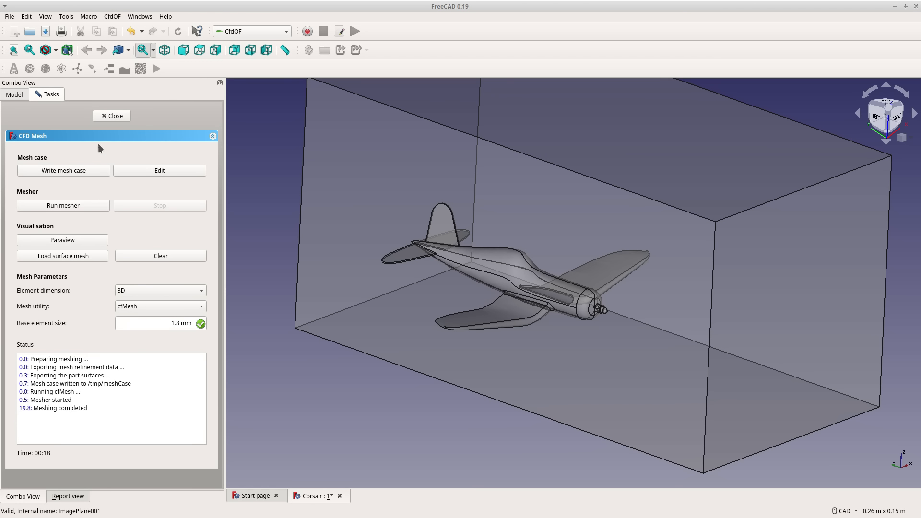
{"action": "left_click", "coordinate": [98, 116]}
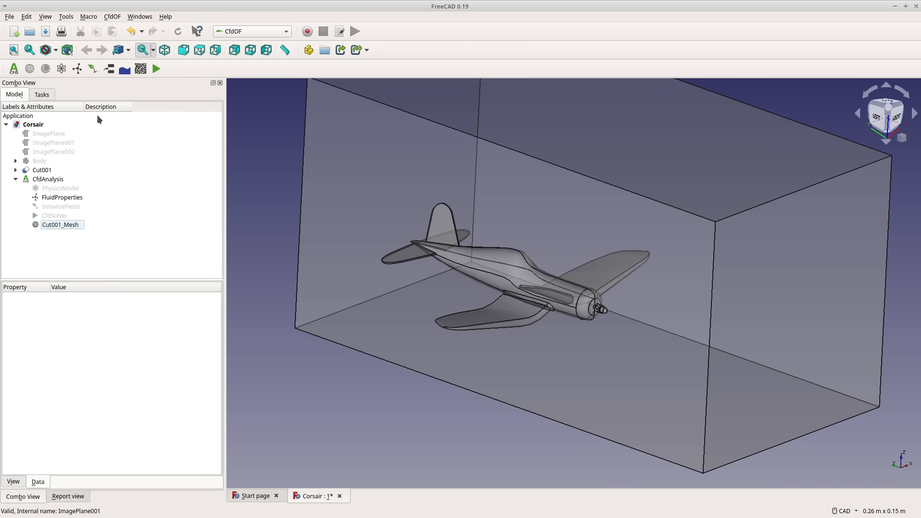
Hide Cut001_Mesh and the plane's Cut object inside Cut001 so only the air volume is shown.
{"action": "left_click", "coordinate": [68, 226]}
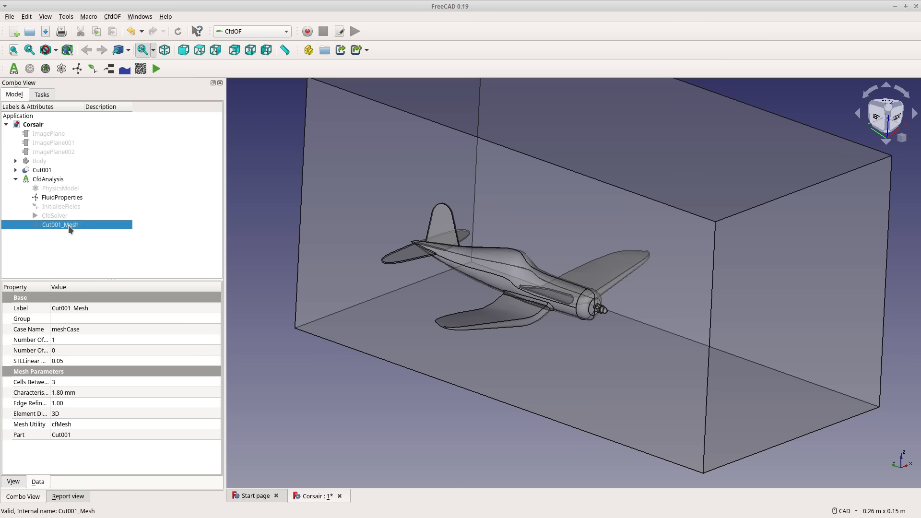
{"action": "left_click", "coordinate": [49, 252]}
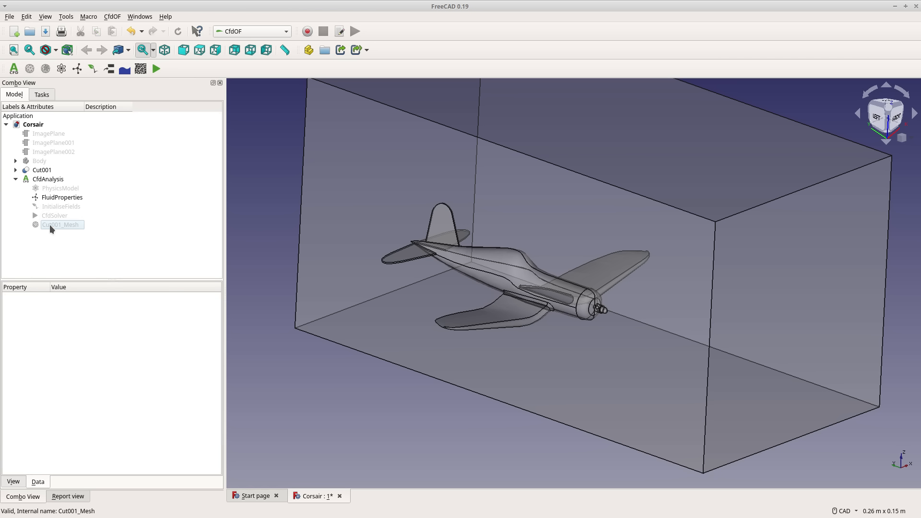
{"action": "left_click", "coordinate": [15, 170]}
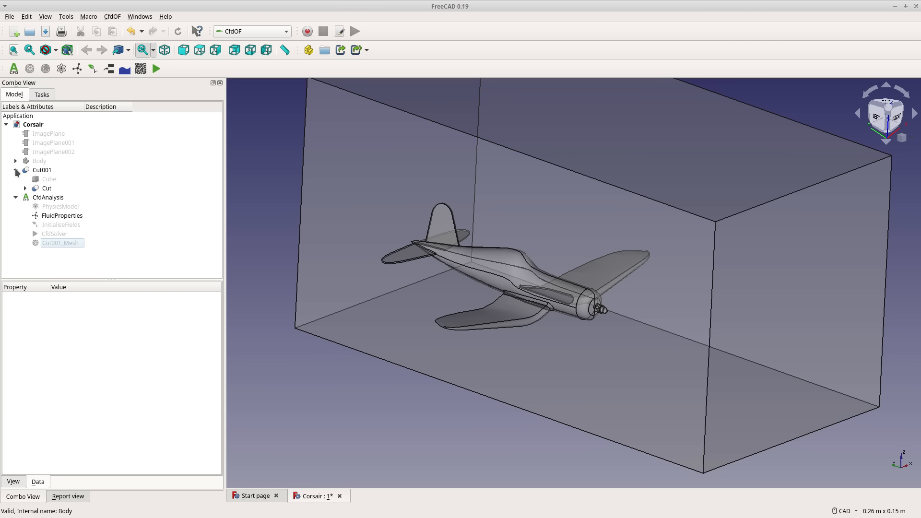
{"action": "left_click", "coordinate": [42, 188]}
{"action": "key", "text": "space"}
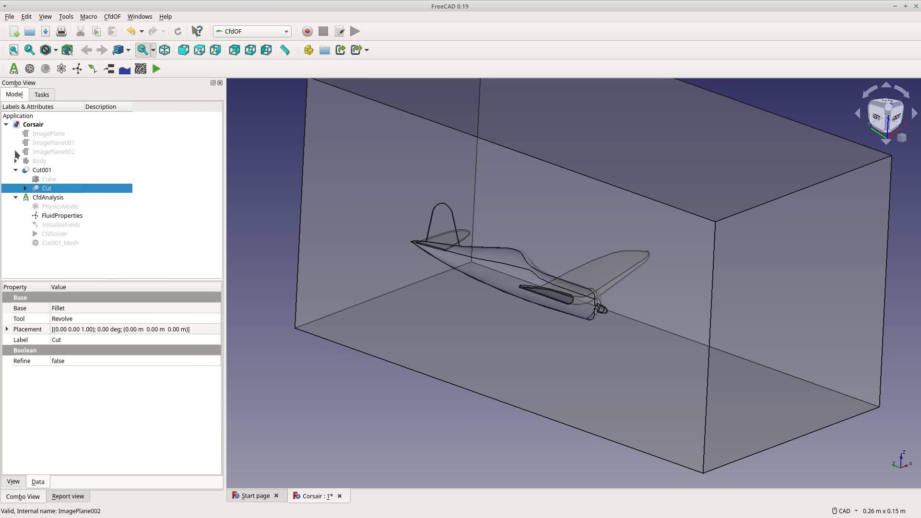
{"action": "left_click", "coordinate": [15, 170]}
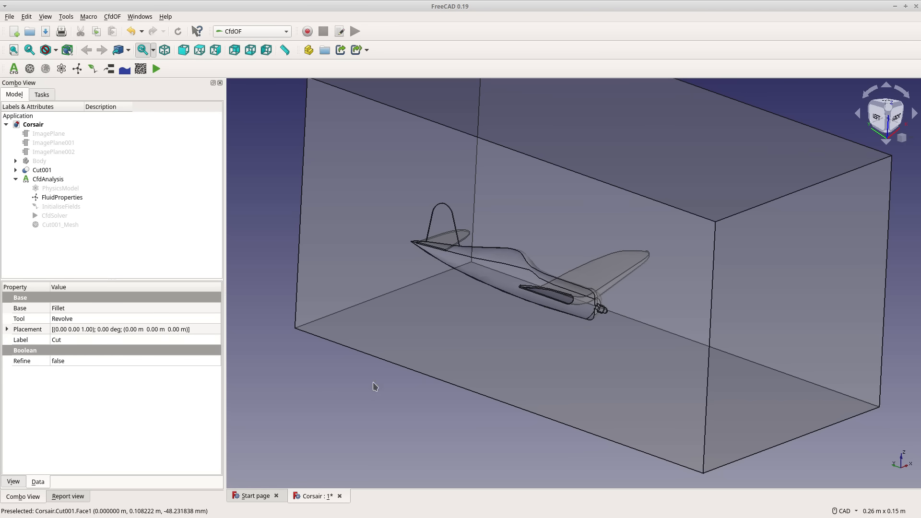
Create a uniform-velocity inlet boundary on the Cut001 box's bottom face and the end face ahead of the plane's nose.
{"action": "left_click", "coordinate": [406, 411]}
{"action": "middle_click_drag", "start_coordinate": [837, 321], "coordinate": [754, 209]}
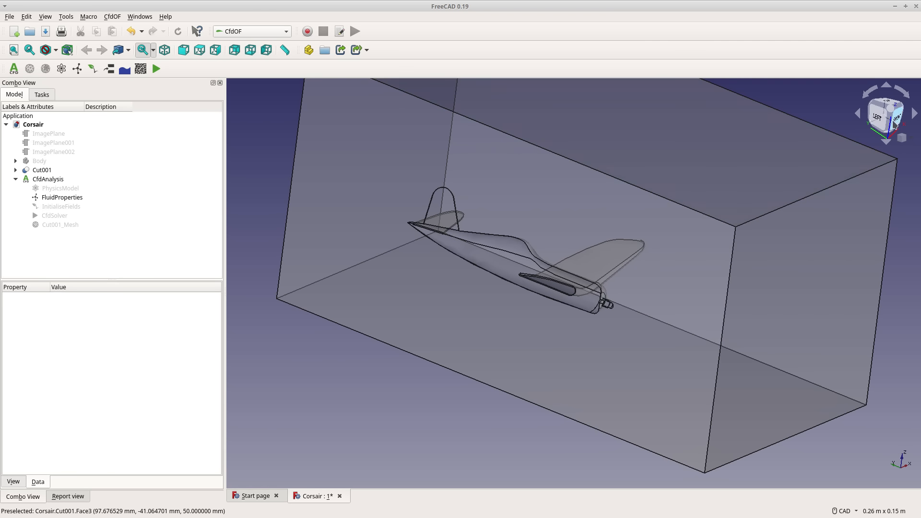
{"action": "left_click", "coordinate": [877, 117]}
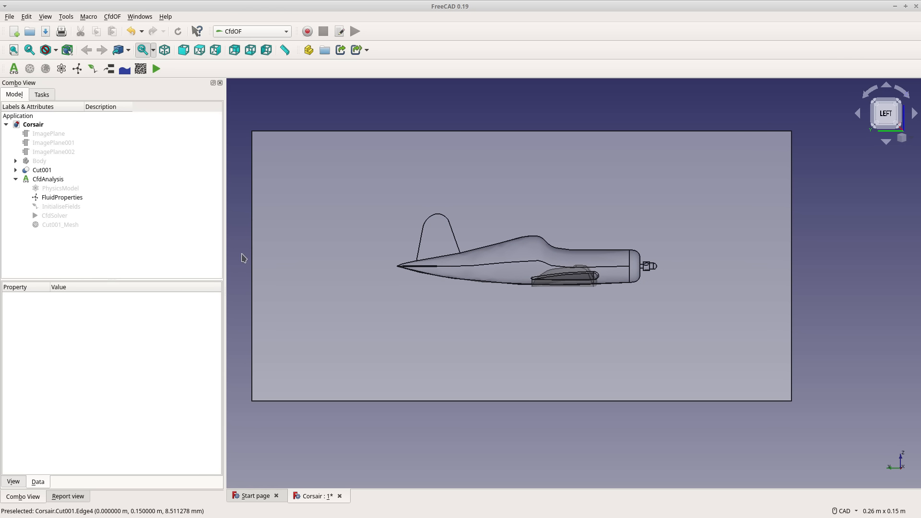
{"action": "middle_click_drag", "start_coordinate": [725, 202], "coordinate": [837, 434]}
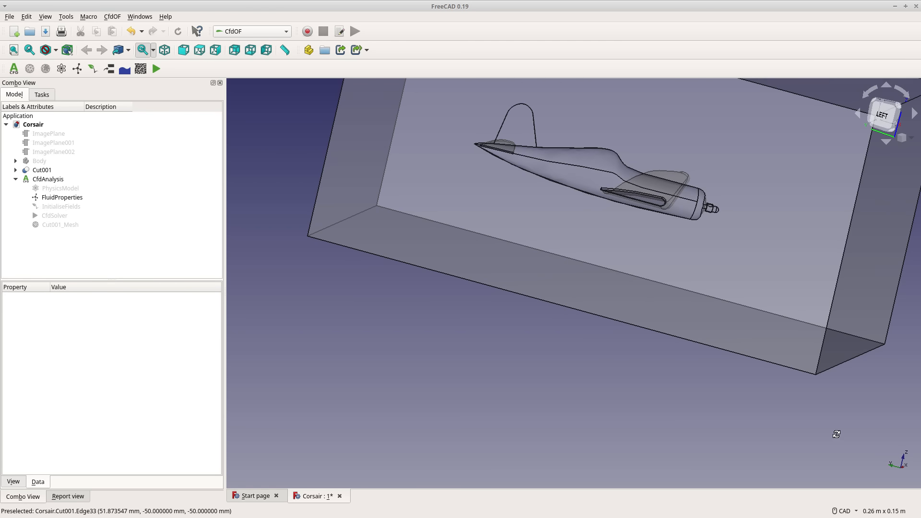
{"action": "left_click", "coordinate": [869, 238]}
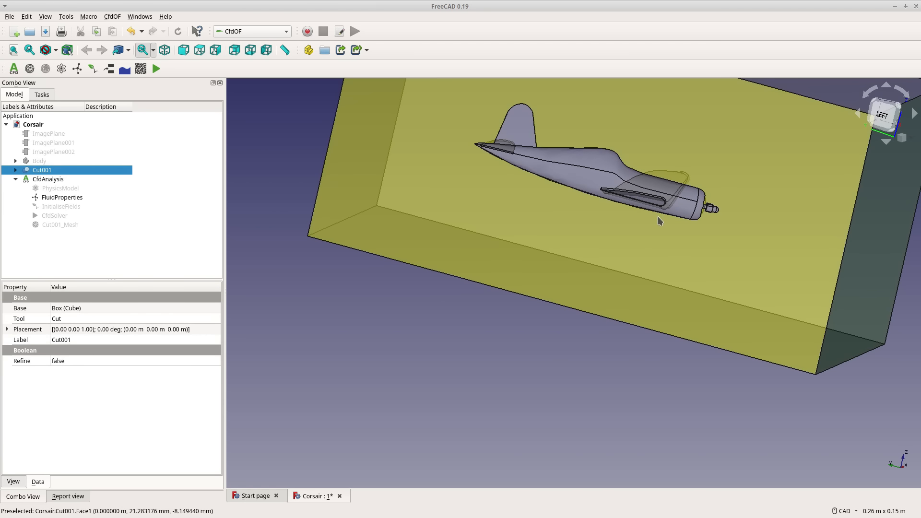
{"action": "key", "text": "6"}
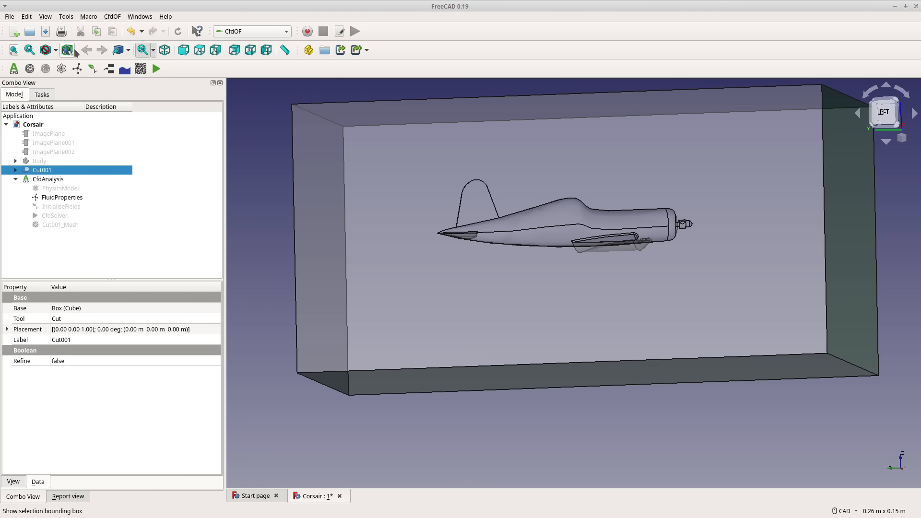
{"action": "left_click", "coordinate": [110, 69]}
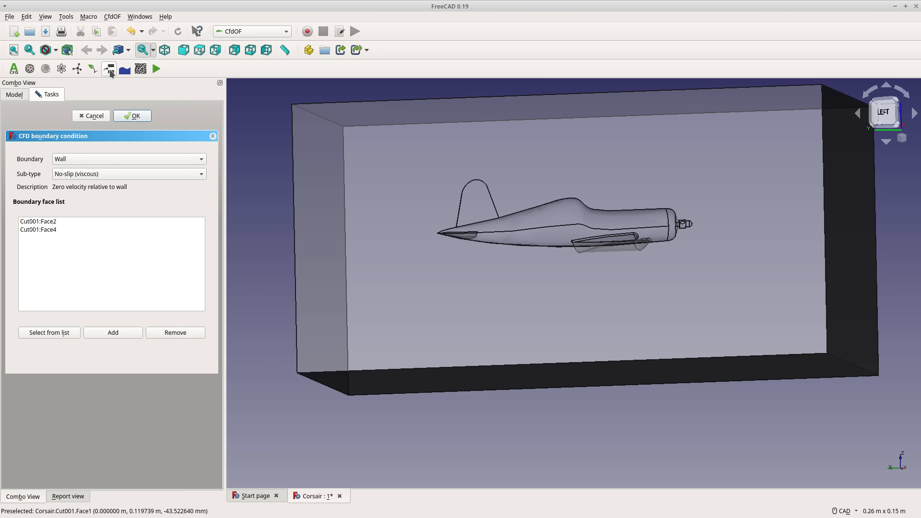
{"action": "left_click", "coordinate": [88, 159]}
{"action": "left_click", "coordinate": [90, 172]}
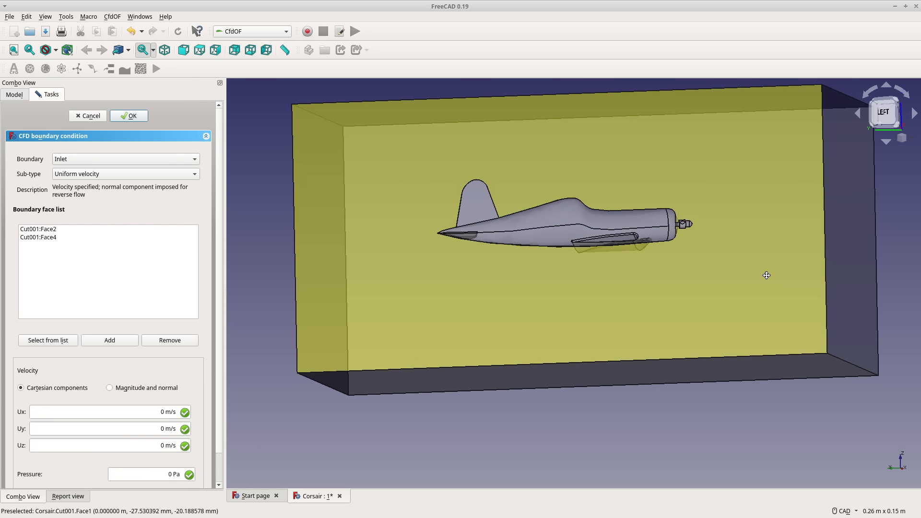
Set the inlet's Cartesian velocity components to Uy 50 m/s and Uz 0.5 m/s.
{"action": "middle_click_drag", "start_coordinate": [765, 274], "coordinate": [646, 185]}
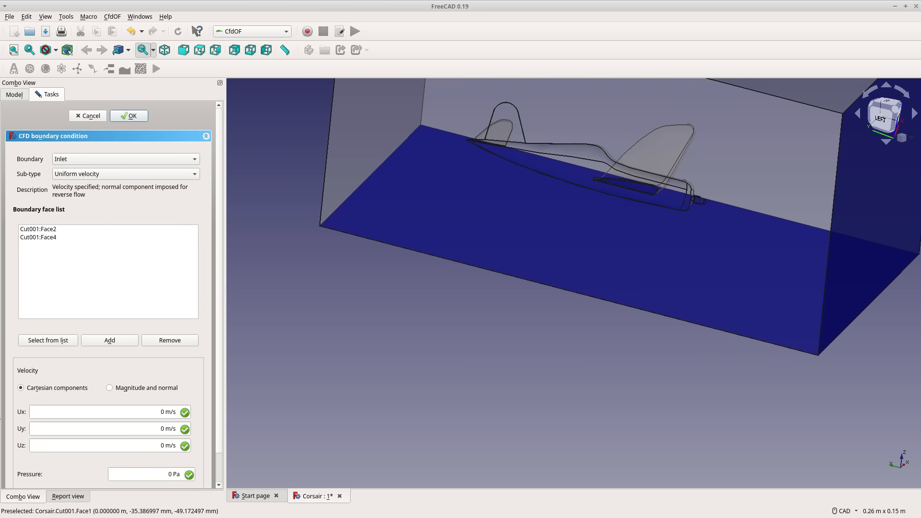
{"action": "left_click", "coordinate": [159, 429]}
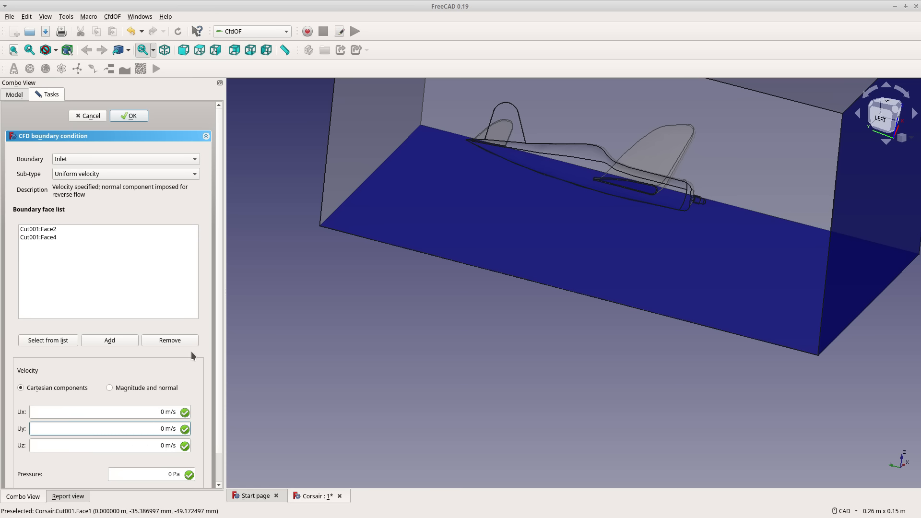
{"action": "key", "text": "Delete"}
{"action": "type", "text": "50"}
{"action": "left_click", "coordinate": [151, 445]}
{"action": "key", "text": "Delete"}
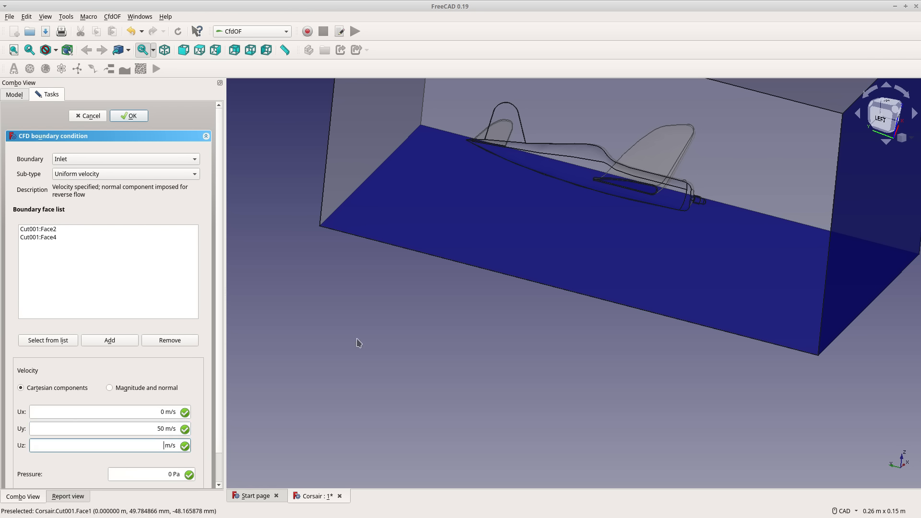
{"action": "type", "text": ".5"}
{"action": "left_click", "coordinate": [357, 343]}
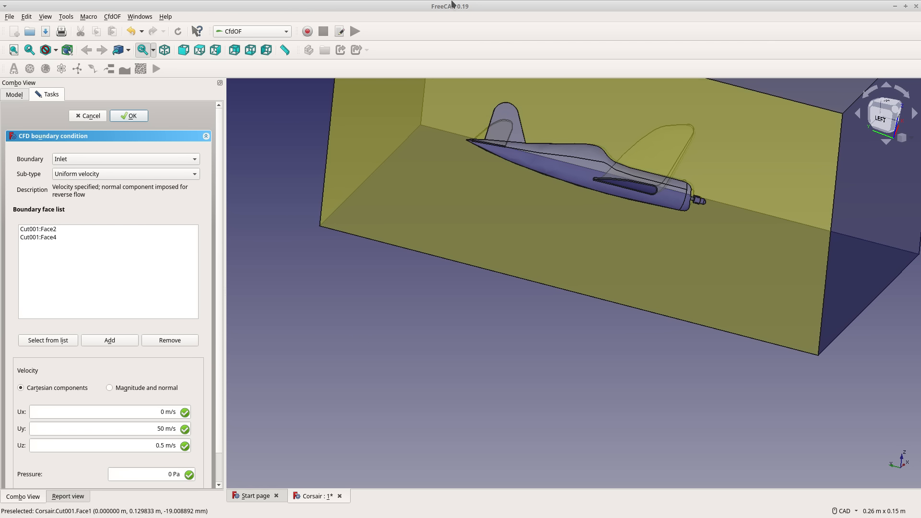
Check the inlet faces on the air volume around the plane and accept the inlet boundary.
{"action": "mouse_move", "coordinate": [604, 284]}
{"action": "middle_mouse_down"}
{"action": "mouse_move", "coordinate": [594, 291]}
{"action": "mouse_move", "coordinate": [578, 276]}
{"action": "mouse_move", "coordinate": [593, 276]}
{"action": "middle_mouse_up"}
{"action": "middle_click_drag", "start_coordinate": [679, 413], "coordinate": [678, 393]}
{"action": "scroll", "coordinate": [679, 394], "scroll_direction": "down", "scroll_amount": 6}
{"action": "scroll", "coordinate": [692, 363], "scroll_direction": "up", "scroll_amount": 6}
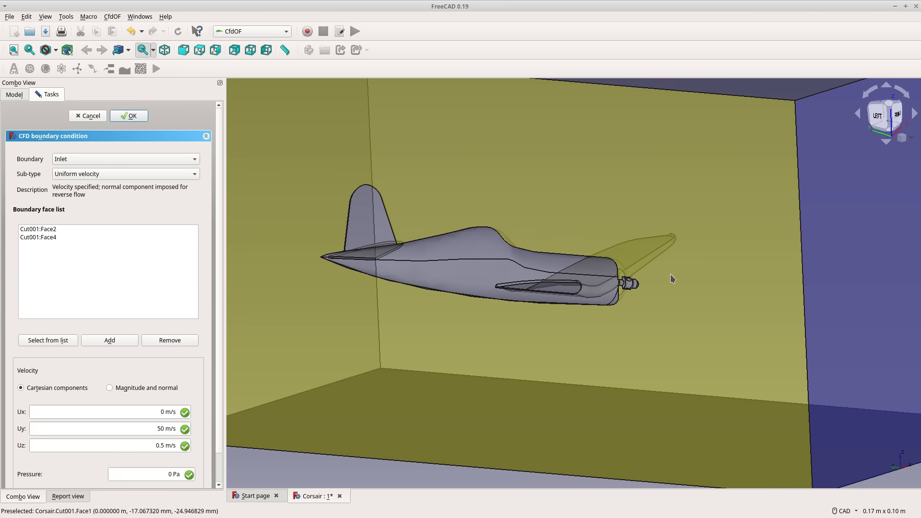
{"action": "middle_click_drag", "start_coordinate": [672, 136], "coordinate": [674, 151]}
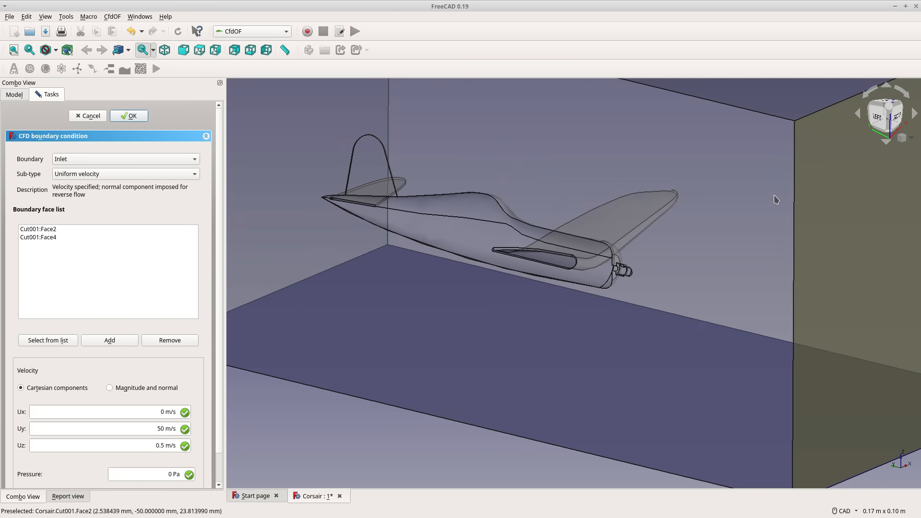
{"action": "scroll", "coordinate": [807, 207], "scroll_direction": "down", "scroll_amount": 3}
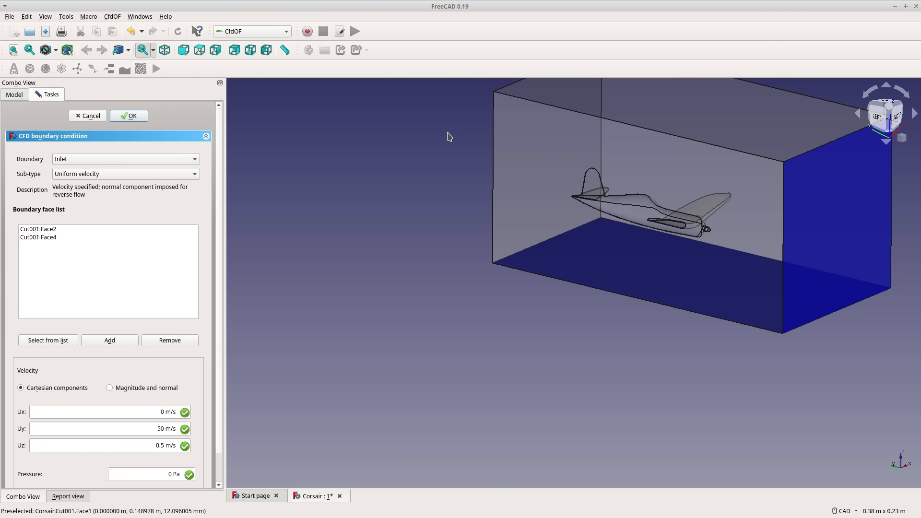
{"action": "middle_click_drag", "start_coordinate": [652, 146], "coordinate": [728, 236]}
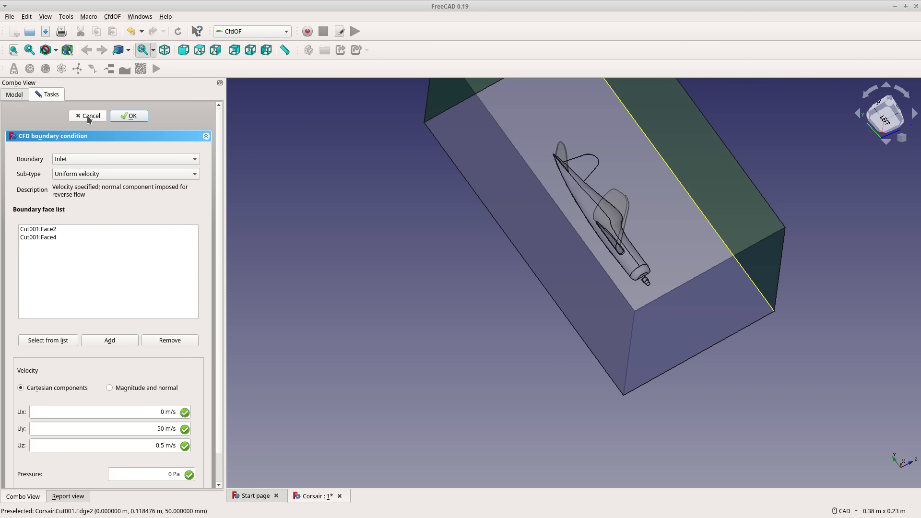
{"action": "left_click", "coordinate": [136, 120]}
Create a static-pressure outlet boundary on the Cut001 box's top face and the end face behind the plane's tail.
{"action": "left_click", "coordinate": [109, 70]}
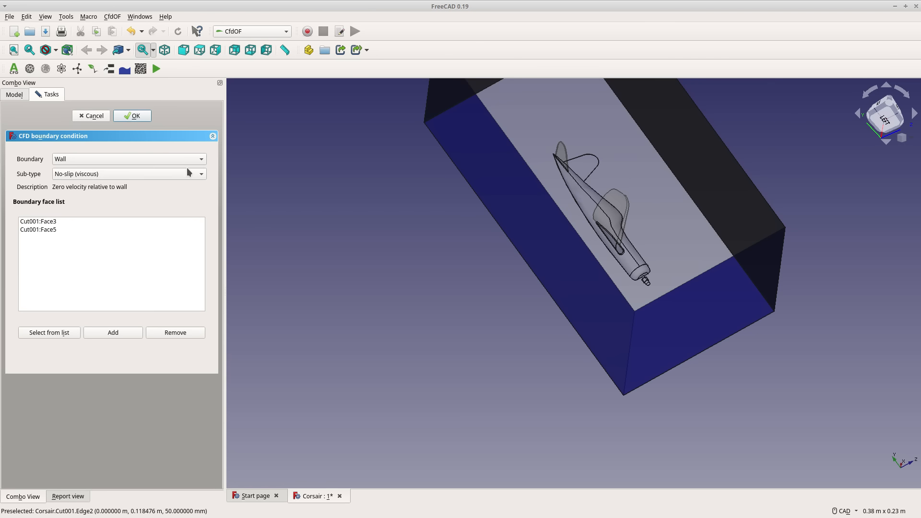
{"action": "left_click", "coordinate": [68, 160]}
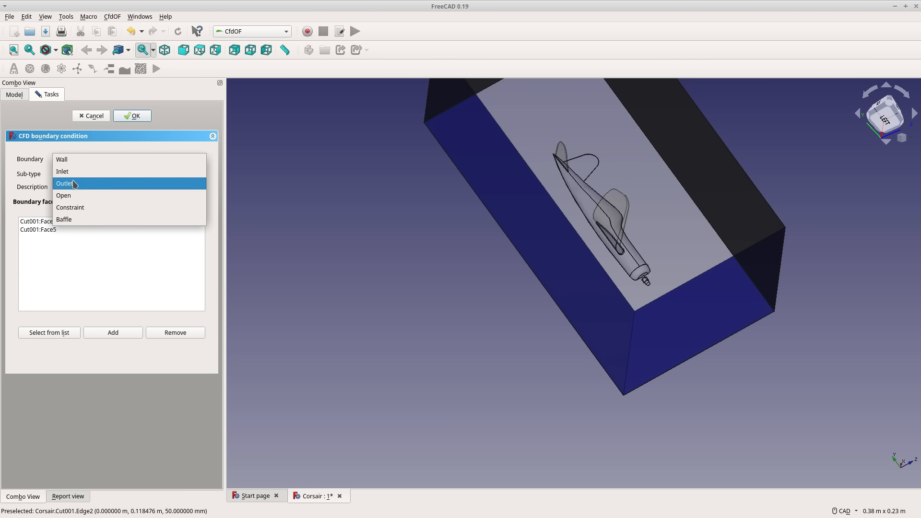
{"action": "left_click", "coordinate": [73, 183]}
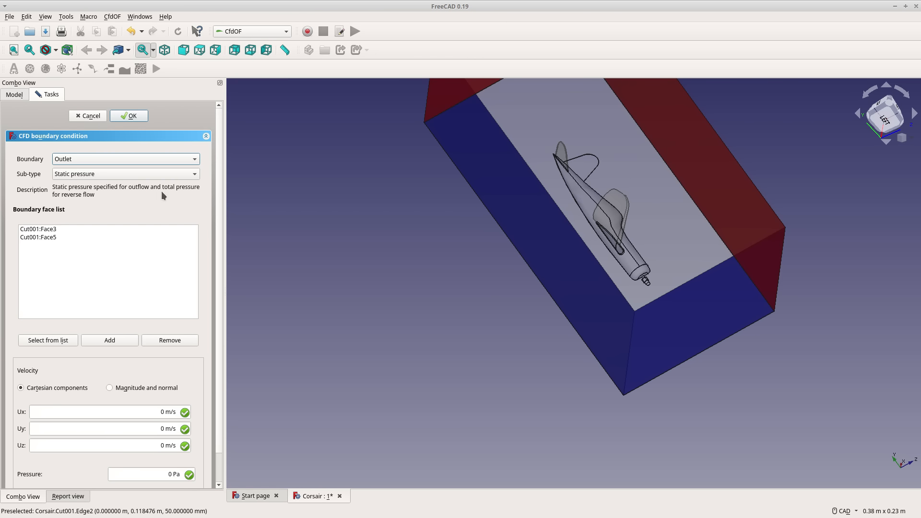
{"action": "left_click", "coordinate": [140, 115]}
Create a slip (inviscid) wall boundary on the Cut001 box's outer side face, opposite the plane's cut side.
{"action": "middle_click_drag", "start_coordinate": [572, 288], "coordinate": [587, 227]}
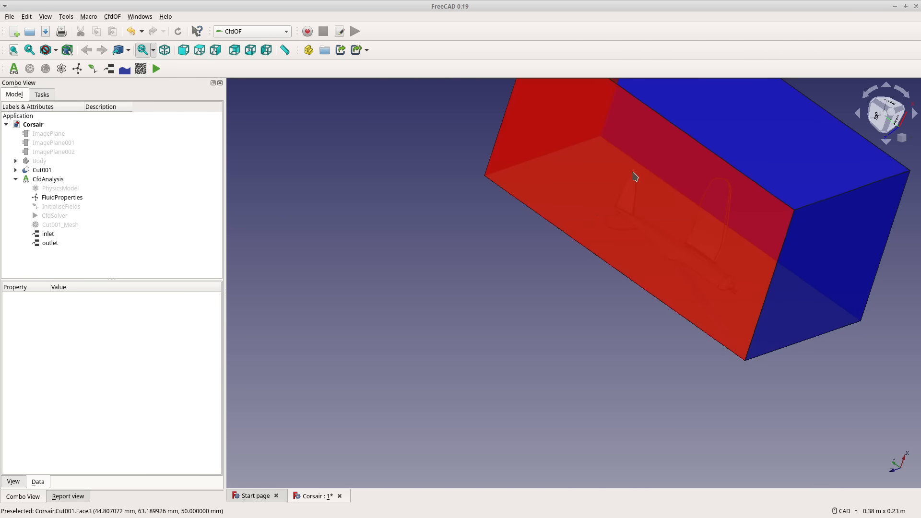
{"action": "left_click", "coordinate": [769, 142]}
{"action": "middle_click_drag", "start_coordinate": [592, 303], "coordinate": [691, 195]}
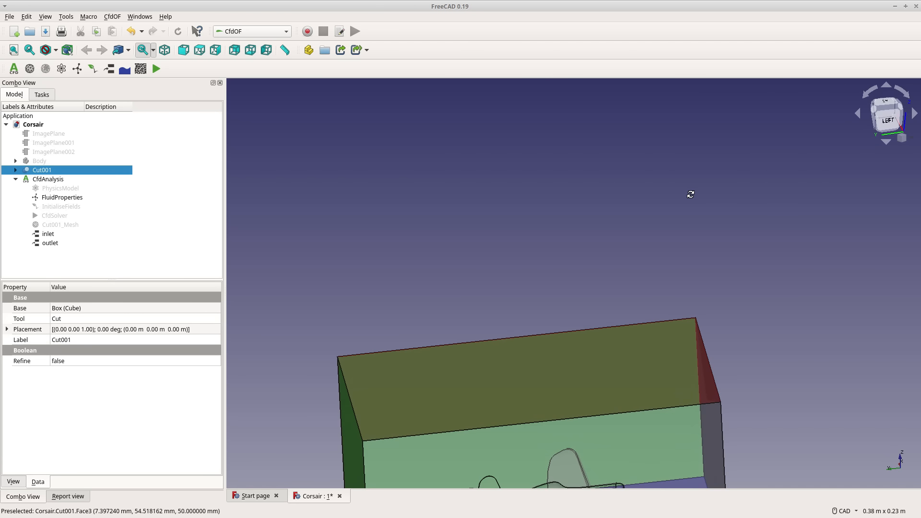
{"action": "scroll", "coordinate": [649, 257], "scroll_direction": "down", "scroll_amount": 5}
{"action": "middle_click_drag", "start_coordinate": [701, 384], "coordinate": [522, 314]}
{"action": "left_click", "coordinate": [573, 333]}
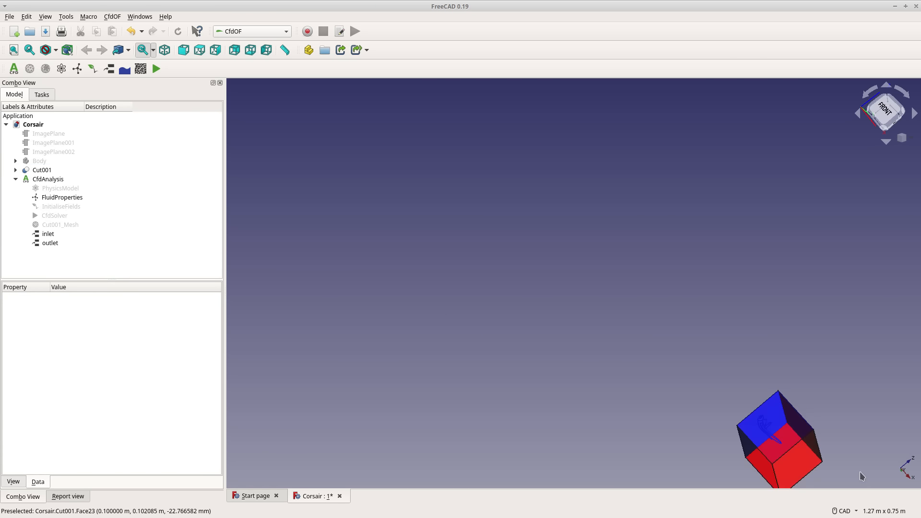
{"action": "left_click", "coordinate": [801, 458]}
{"action": "middle_click_drag", "start_coordinate": [672, 341], "coordinate": [748, 409]}
{"action": "middle_click_drag", "start_coordinate": [722, 133], "coordinate": [578, 278]}
{"action": "scroll", "coordinate": [589, 352], "scroll_direction": "down", "scroll_amount": 10}
{"action": "scroll", "coordinate": [651, 348], "scroll_direction": "up", "scroll_amount": 6}
{"action": "scroll", "coordinate": [632, 282], "scroll_direction": "up", "scroll_amount": 8}
{"action": "middle_click_drag", "start_coordinate": [608, 313], "coordinate": [675, 199]}
{"action": "scroll", "coordinate": [652, 203], "scroll_direction": "down", "scroll_amount": 4}
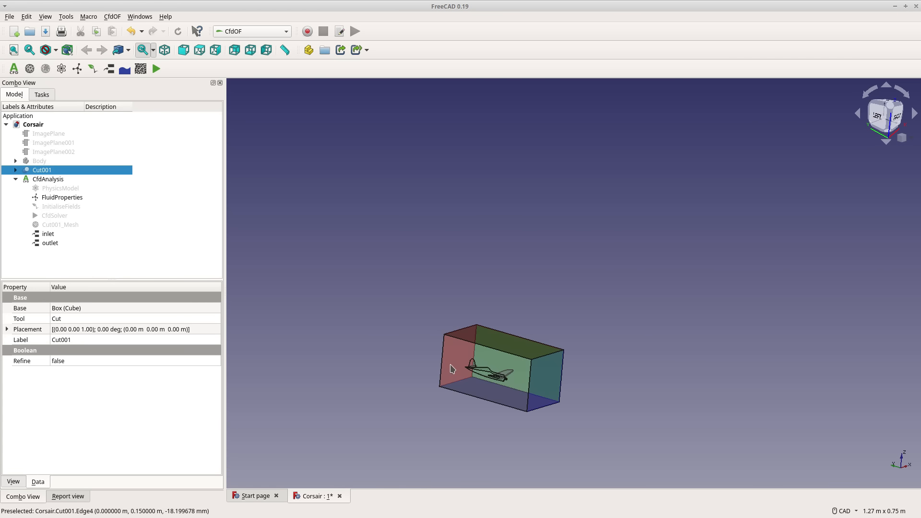
{"action": "scroll", "coordinate": [480, 364], "scroll_direction": "up", "scroll_amount": 4}
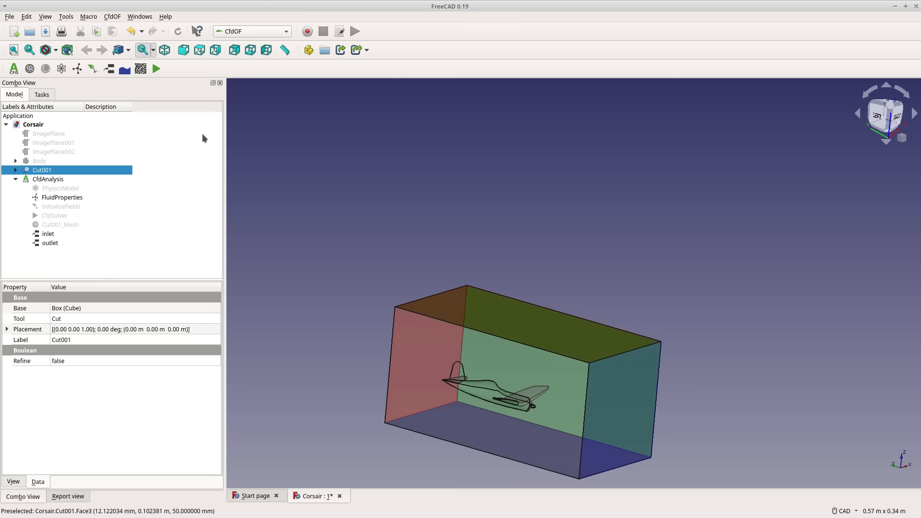
{"action": "left_click", "coordinate": [109, 68]}
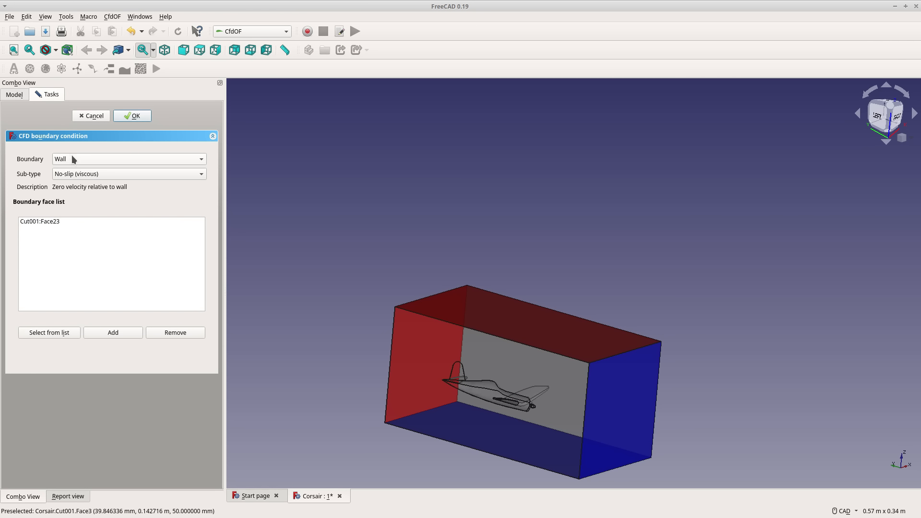
{"action": "left_click", "coordinate": [74, 174]}
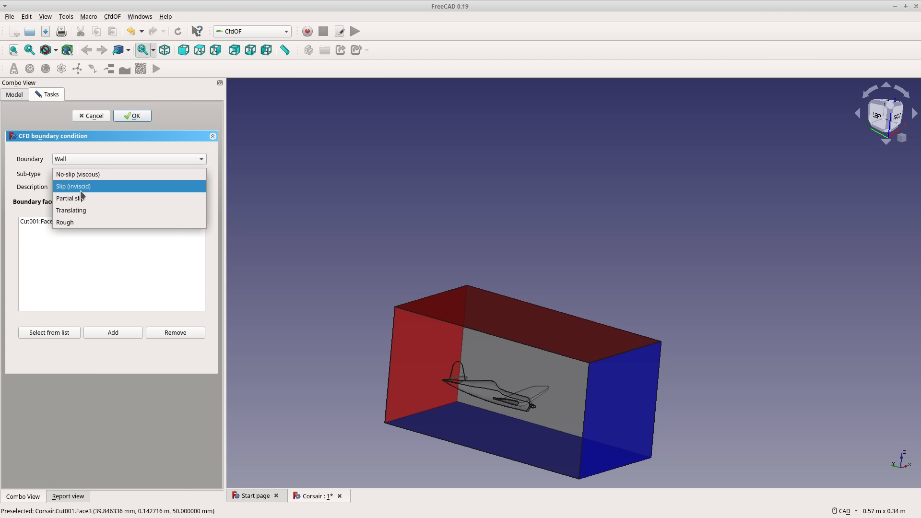
{"action": "left_click", "coordinate": [80, 191]}
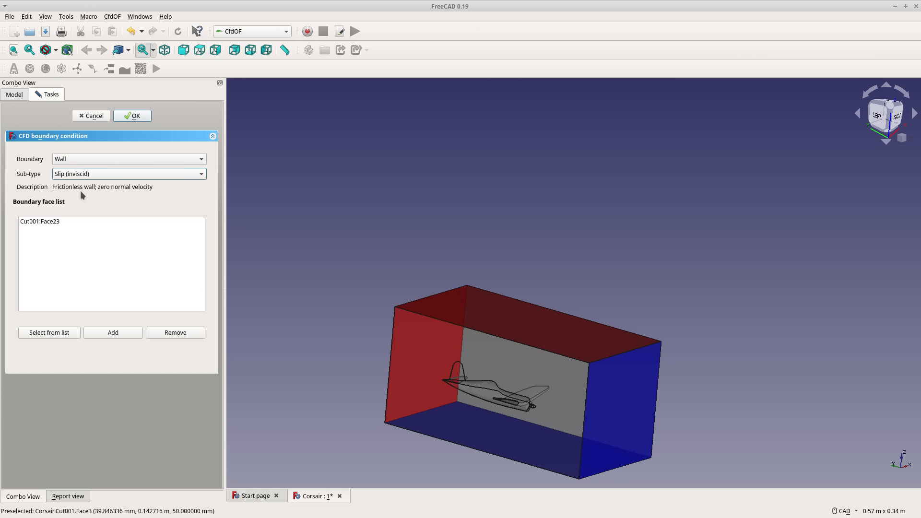
{"action": "left_click", "coordinate": [130, 117]}
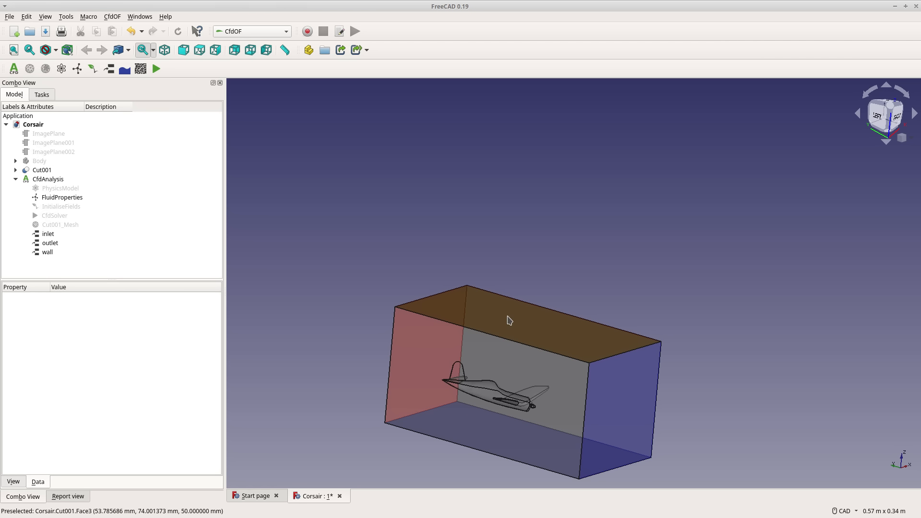
Create a symmetry constraint boundary on the Cut001 side face along the half plane's centre line.
{"action": "left_click", "coordinate": [431, 357]}
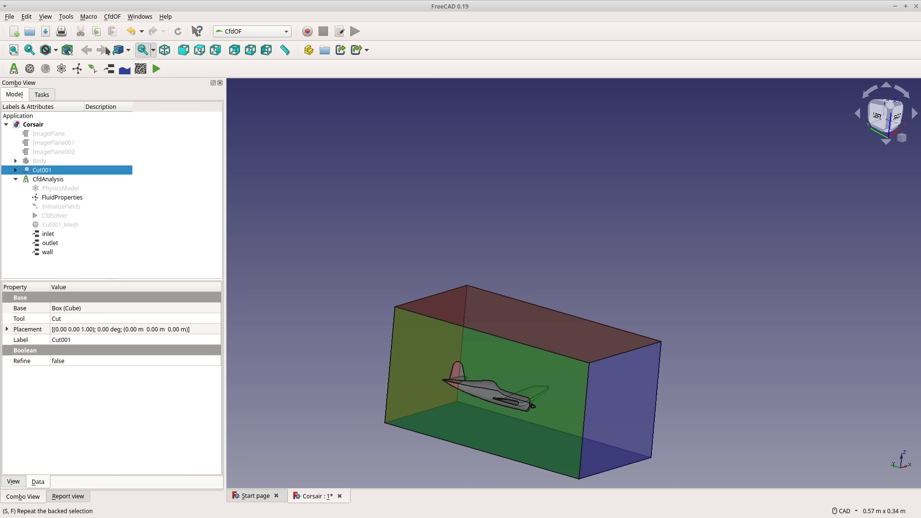
{"action": "left_click", "coordinate": [106, 71]}
{"action": "left_click", "coordinate": [100, 157]}
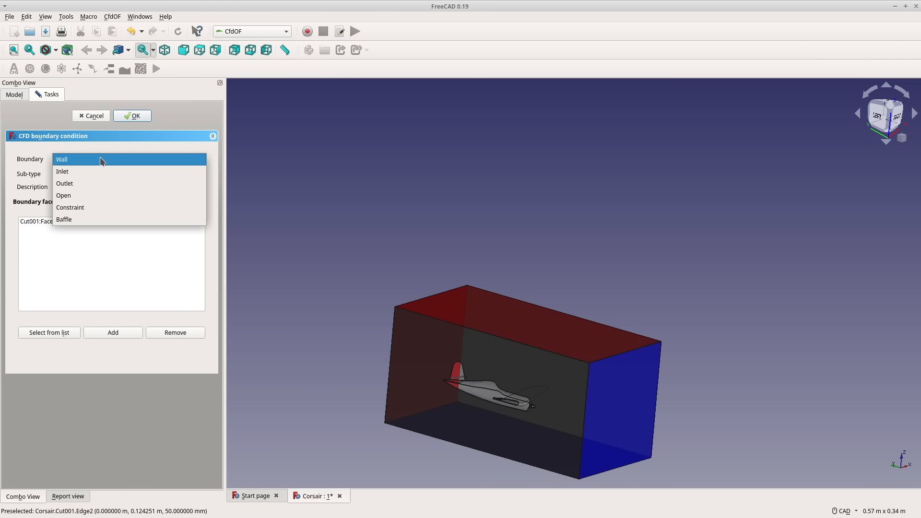
{"action": "left_click", "coordinate": [94, 207]}
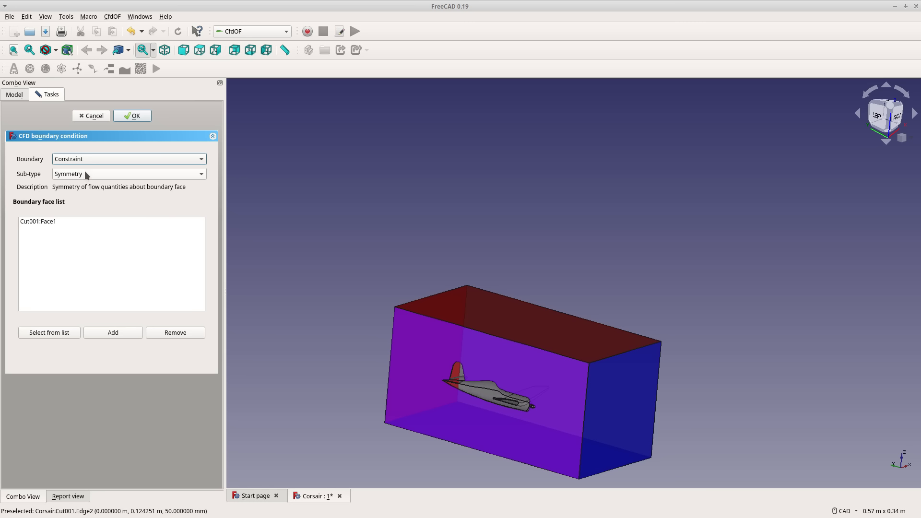
{"action": "middle_click_drag", "start_coordinate": [516, 269], "coordinate": [490, 267]}
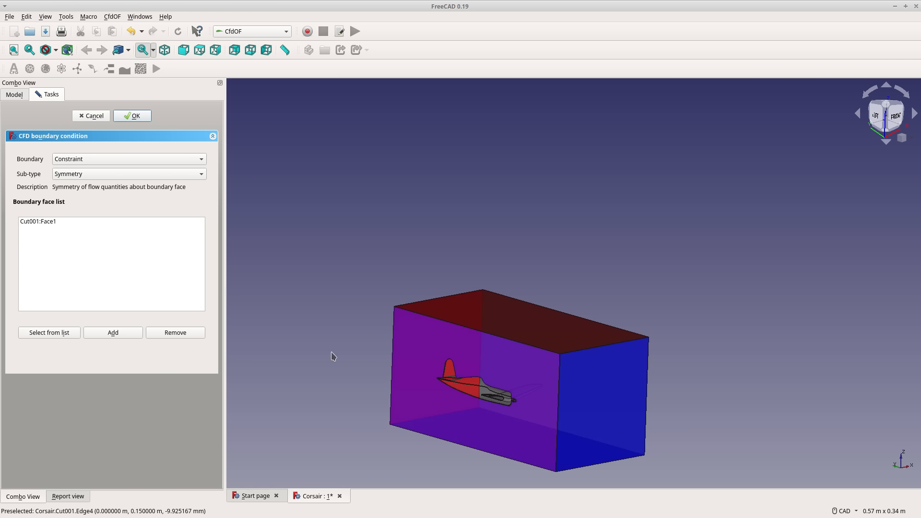
{"action": "left_click", "coordinate": [112, 332]}
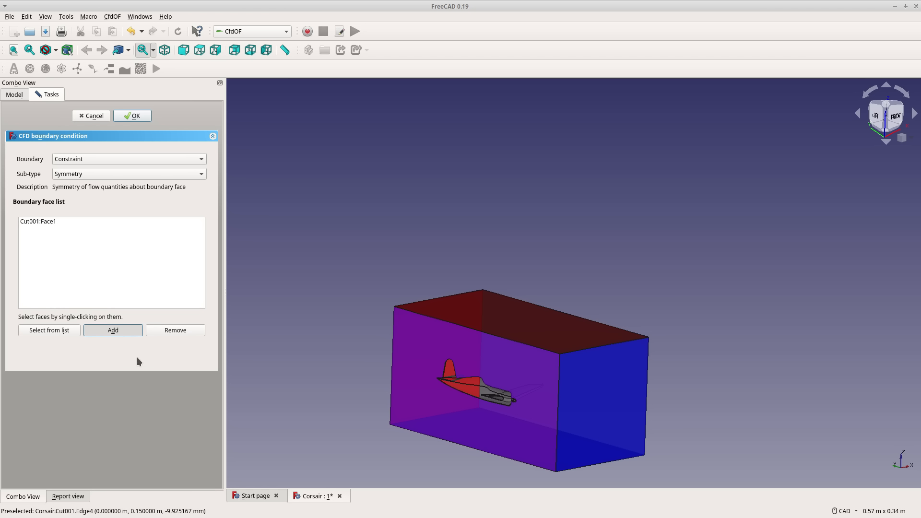
{"action": "left_click", "coordinate": [138, 118]}
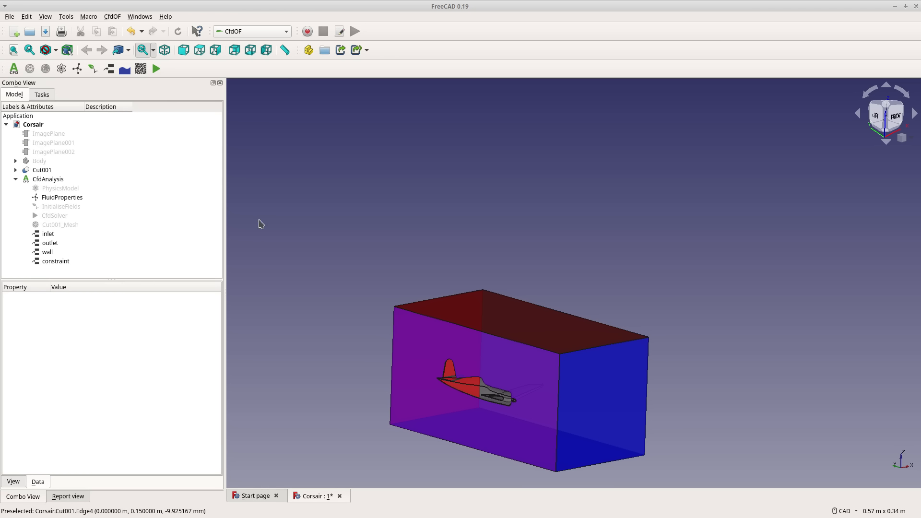
Open the analysis control of the CfdSolver in CfdAnalysis.
{"action": "mouse_move", "coordinate": [689, 211]}
{"action": "middle_mouse_down"}
{"action": "mouse_move", "coordinate": [612, 273]}
{"action": "mouse_move", "coordinate": [621, 218]}
{"action": "mouse_move", "coordinate": [678, 200]}
{"action": "mouse_move", "coordinate": [675, 216]}
{"action": "middle_mouse_up"}
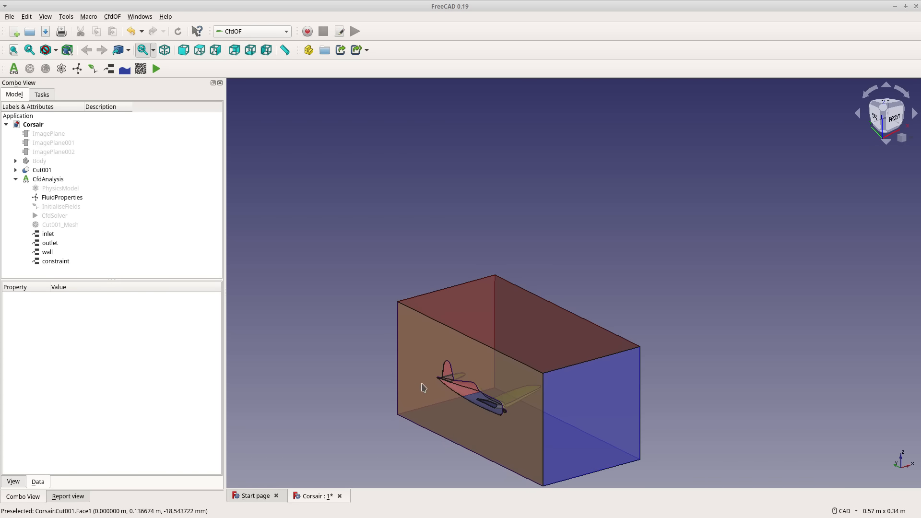
{"action": "middle_click_drag", "start_coordinate": [488, 473], "coordinate": [525, 316]}
{"action": "scroll", "coordinate": [557, 107], "scroll_direction": "up", "scroll_amount": 2}
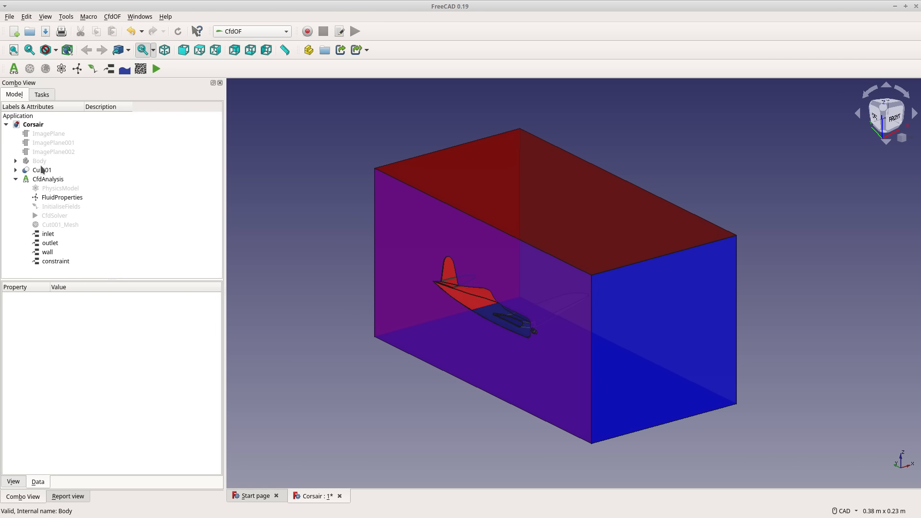
{"action": "left_click", "coordinate": [44, 180]}
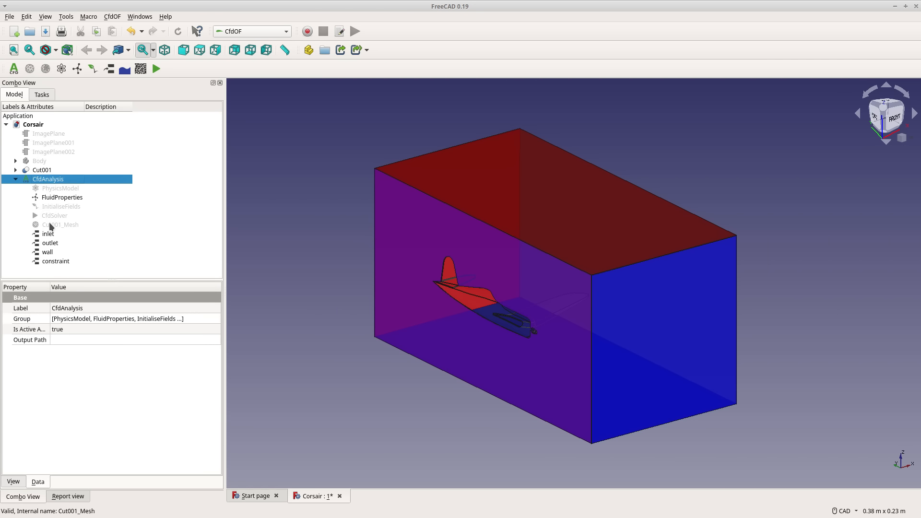
{"action": "double_click", "coordinate": [63, 215]}
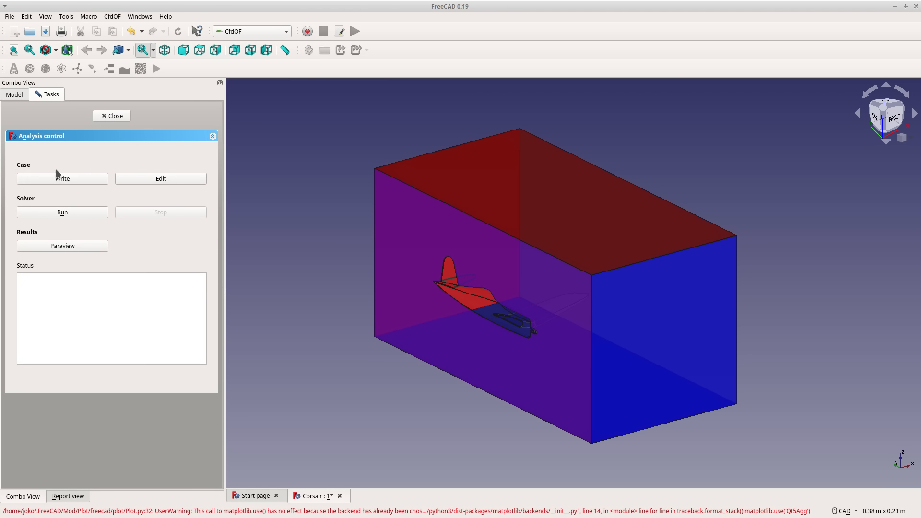
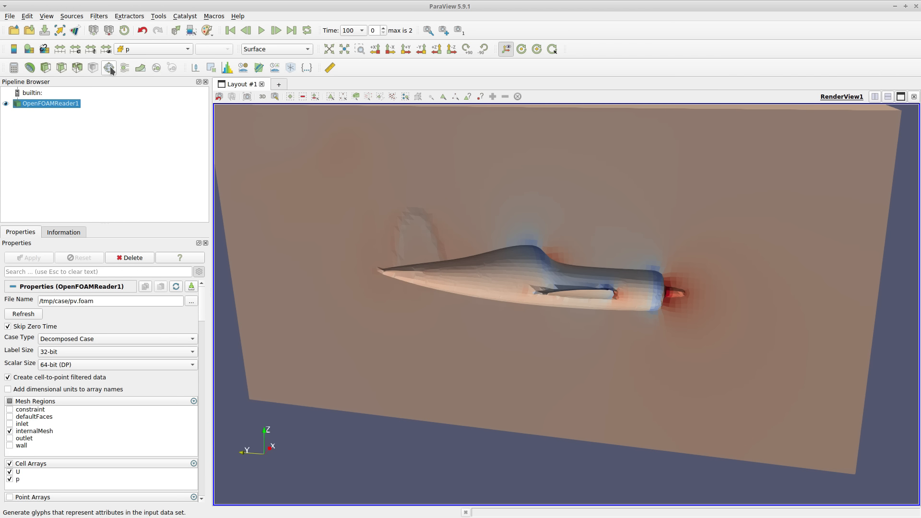
Add a Stream Tracer filter to OpenFOAMReader1 and hide the reader so only the streamlines are displayed.
{"action": "left_click", "coordinate": [125, 68]}
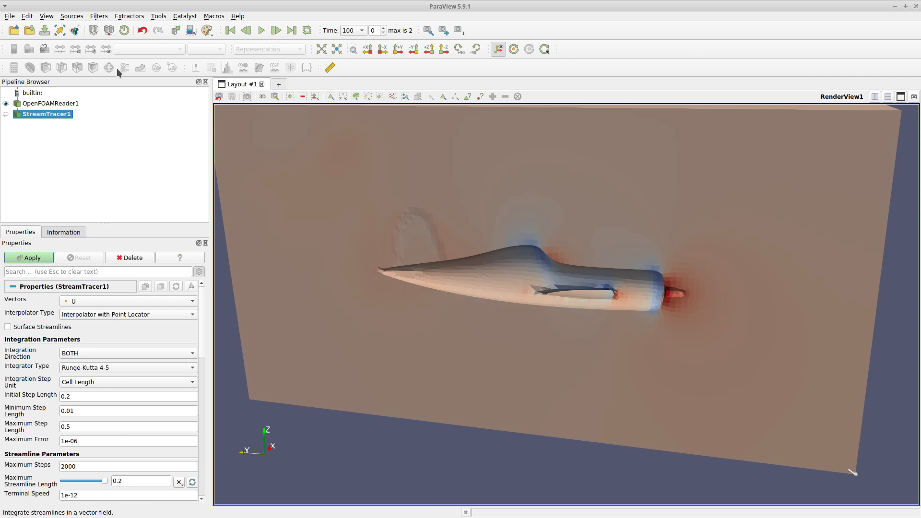
{"action": "left_click", "coordinate": [5, 103]}
{"action": "left_click_drag", "start_coordinate": [618, 300], "coordinate": [601, 302]}
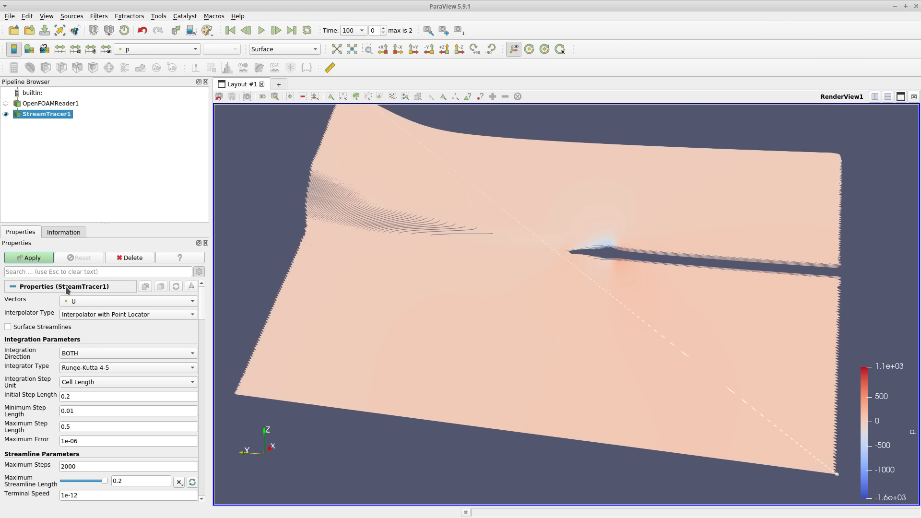
Set the stream tracer's seed type to Point Cloud with 1000 points and apply it.
{"action": "scroll", "coordinate": [103, 418], "scroll_direction": "down", "scroll_amount": 3}
{"action": "scroll", "coordinate": [105, 421], "scroll_direction": "down", "scroll_amount": 3}
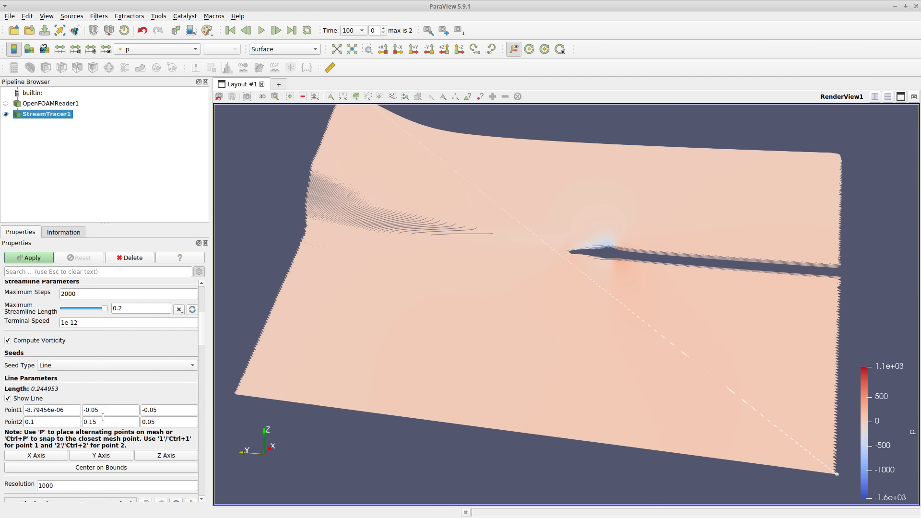
{"action": "left_click", "coordinate": [90, 365]}
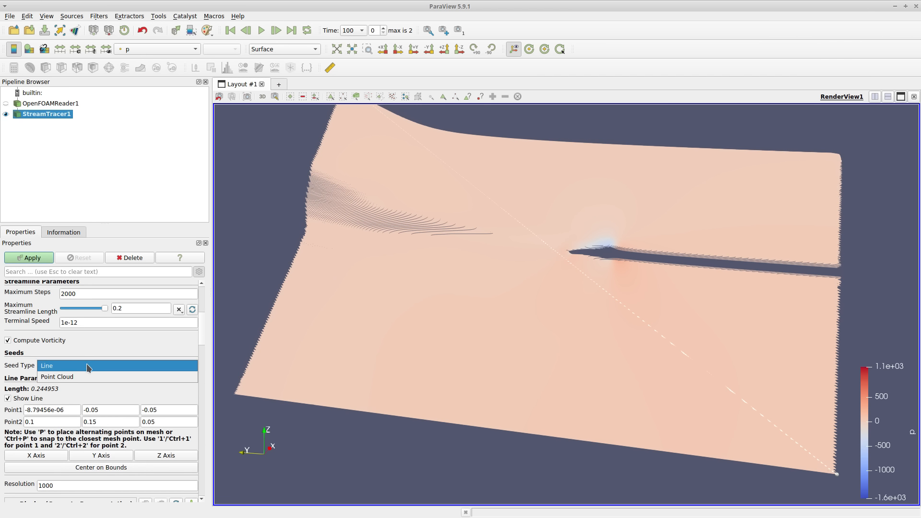
{"action": "left_click", "coordinate": [89, 377]}
{"action": "left_click_drag", "start_coordinate": [535, 205], "coordinate": [568, 144]}
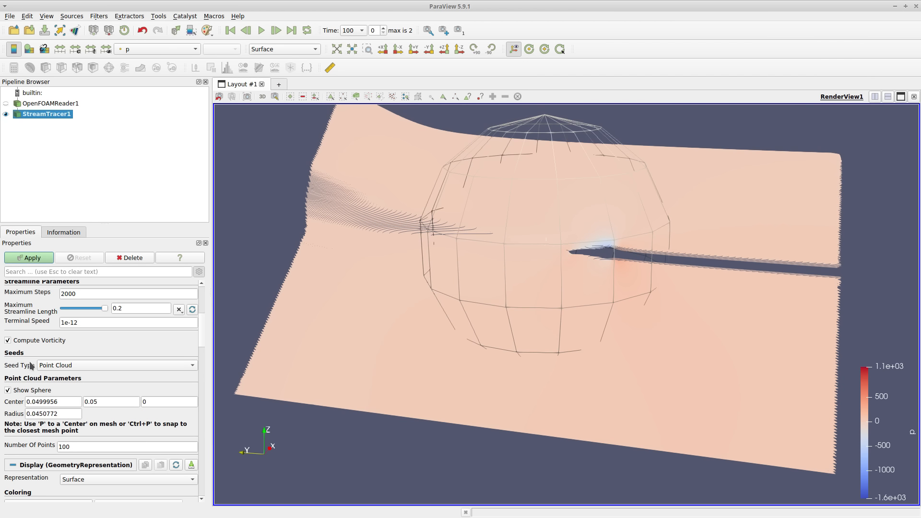
{"action": "double_click", "coordinate": [107, 447]}
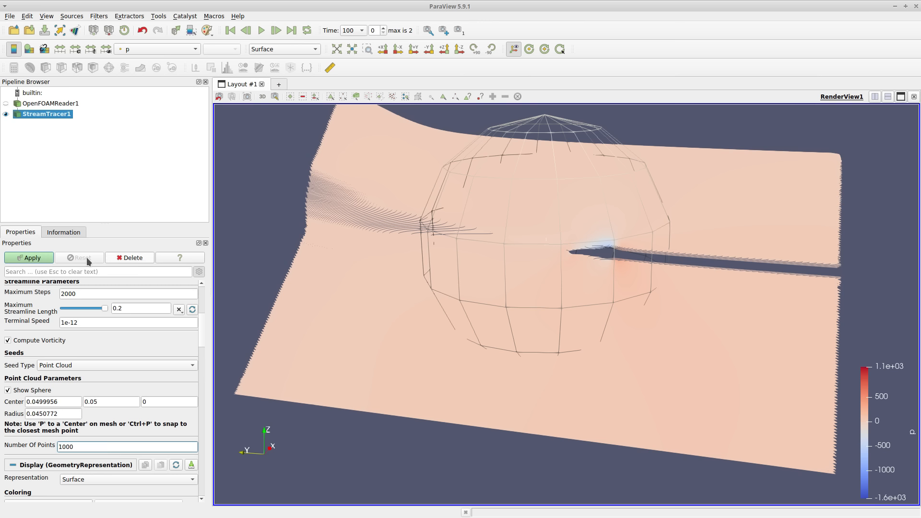
{"action": "left_click", "coordinate": [24, 260]}
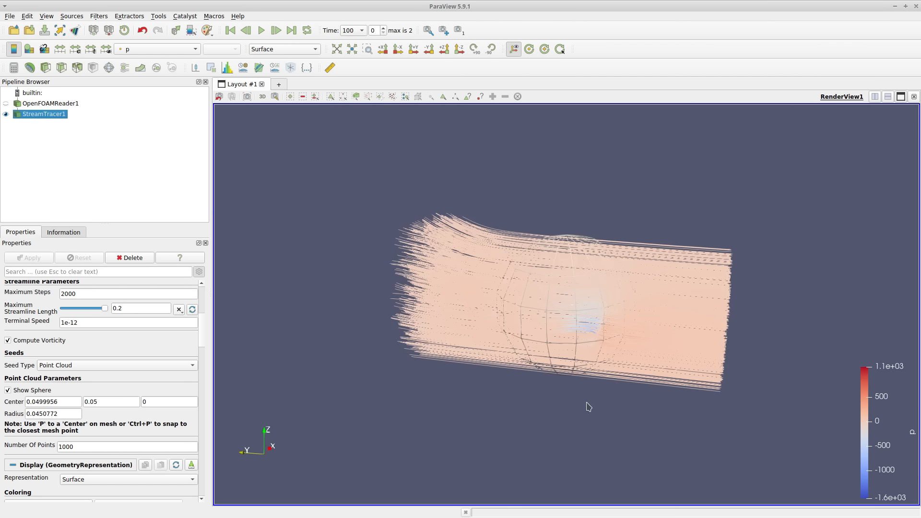
Examine the streamlines from several angles and close up around the low-pressure region near the plane.
{"action": "scroll", "coordinate": [625, 295], "scroll_direction": "up", "scroll_amount": 3}
{"action": "left_click_drag", "start_coordinate": [612, 472], "coordinate": [678, 491]}
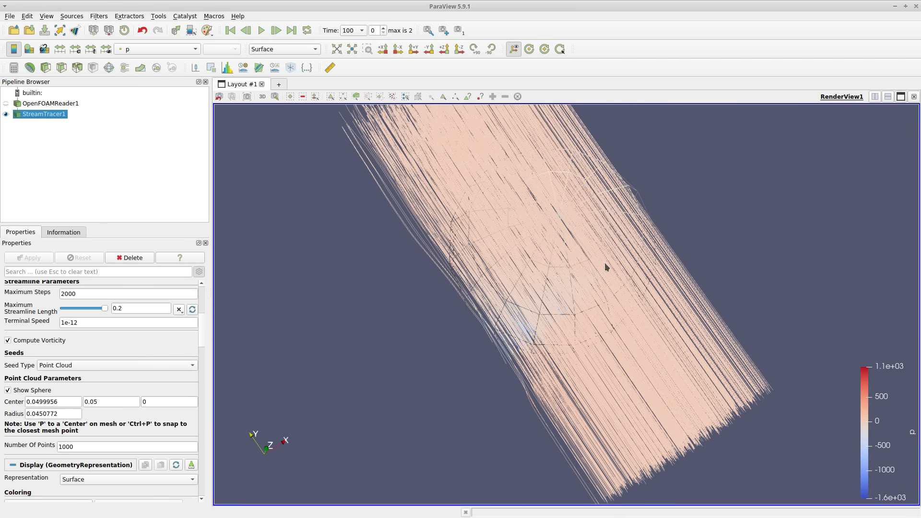
{"action": "left_click_drag", "start_coordinate": [500, 304], "coordinate": [581, 362]}
{"action": "scroll", "coordinate": [590, 262], "scroll_direction": "up", "scroll_amount": 5}
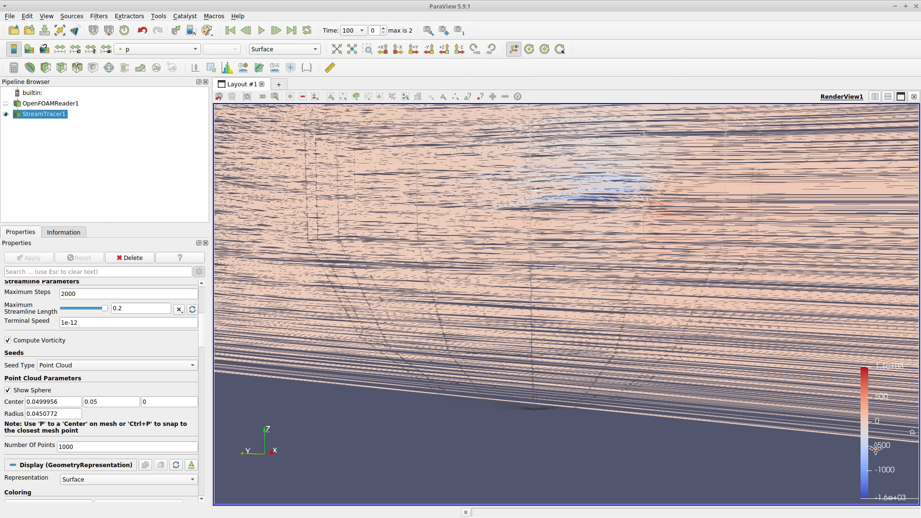
{"action": "scroll", "coordinate": [408, 355], "scroll_direction": "down", "scroll_amount": 3}
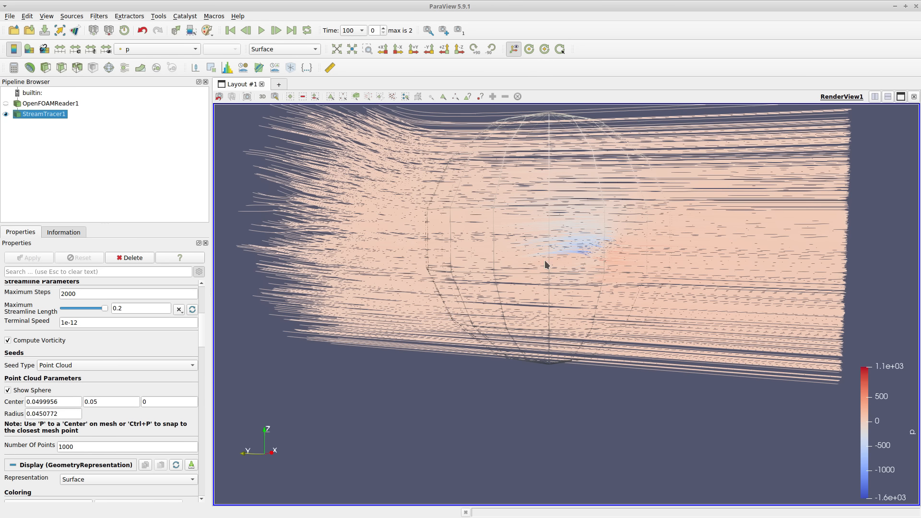
{"action": "scroll", "coordinate": [562, 134], "scroll_direction": "up", "scroll_amount": 3}
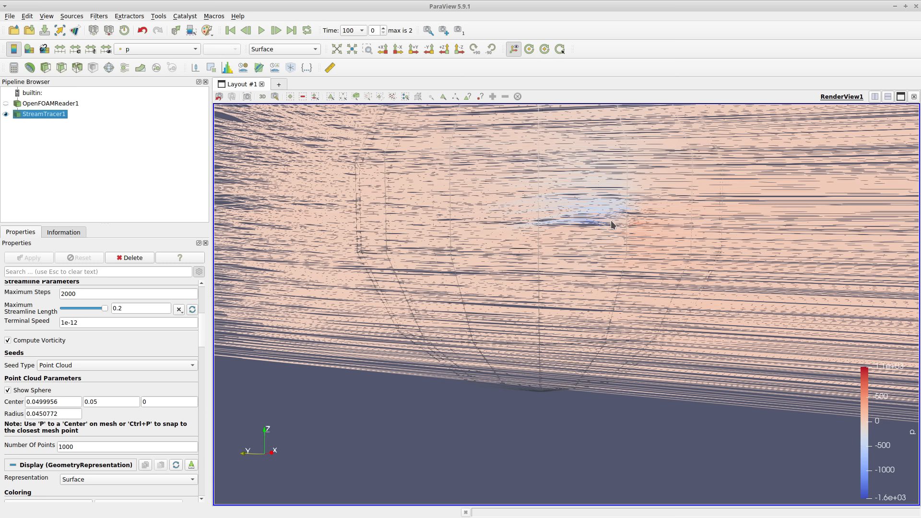
{"action": "scroll", "coordinate": [472, 327], "scroll_direction": "down", "scroll_amount": 5}
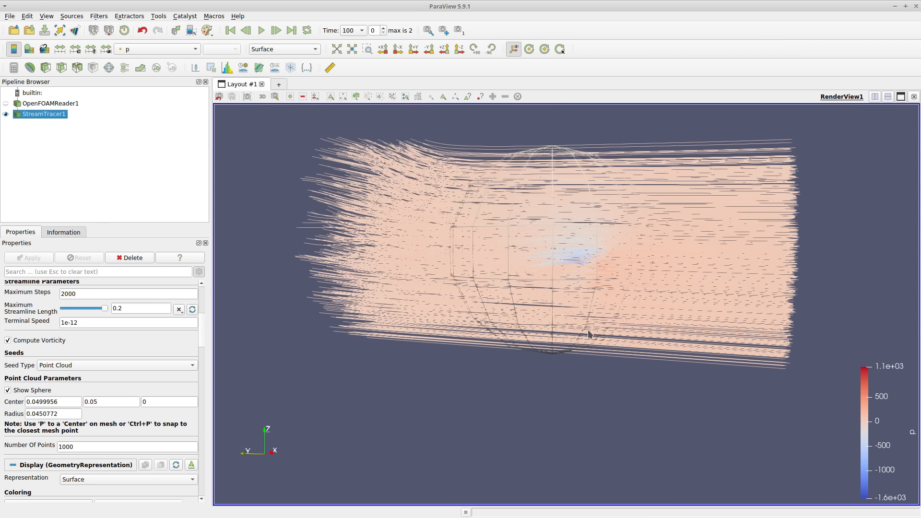
{"action": "left_click_drag", "start_coordinate": [510, 437], "coordinate": [590, 304]}
Apply the Rainbow Desaturated colour preset to the pressure colouring of the streamlines.
{"action": "scroll", "coordinate": [32, 381], "scroll_direction": "down", "scroll_amount": 4}
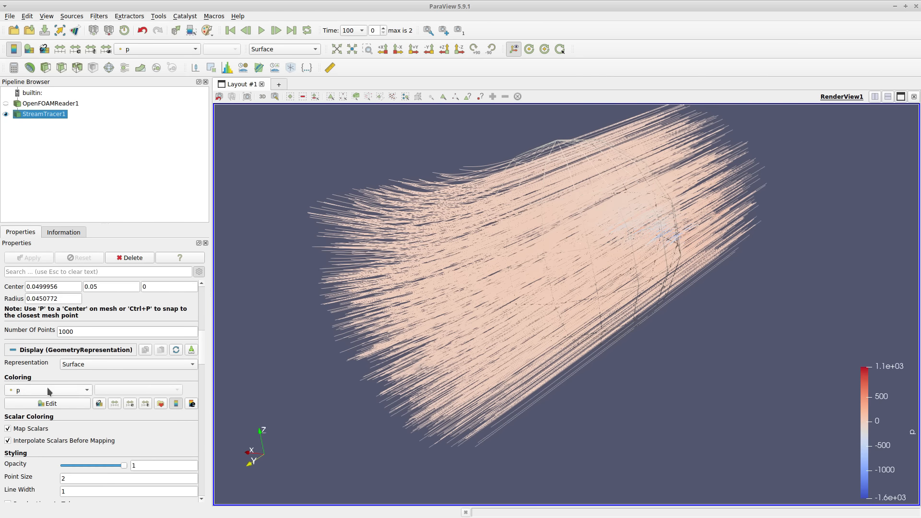
{"action": "left_click", "coordinate": [161, 403]}
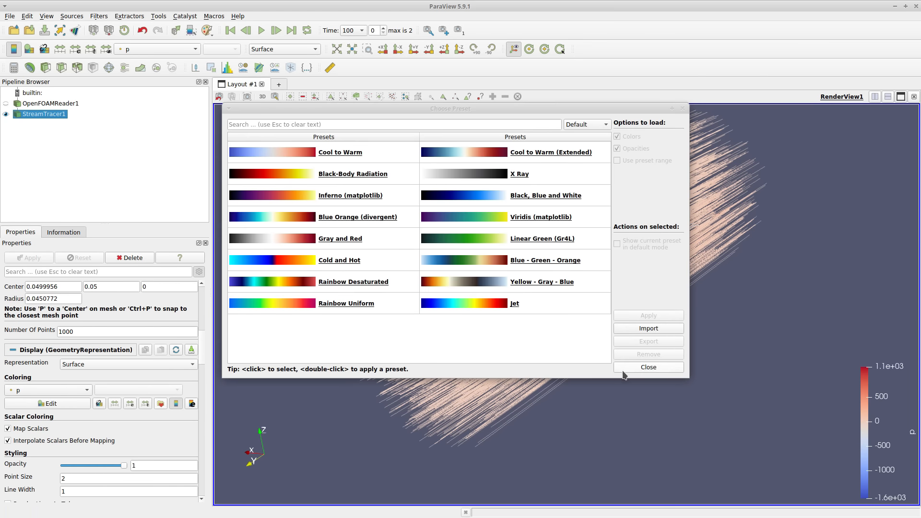
{"action": "double_click", "coordinate": [302, 292]}
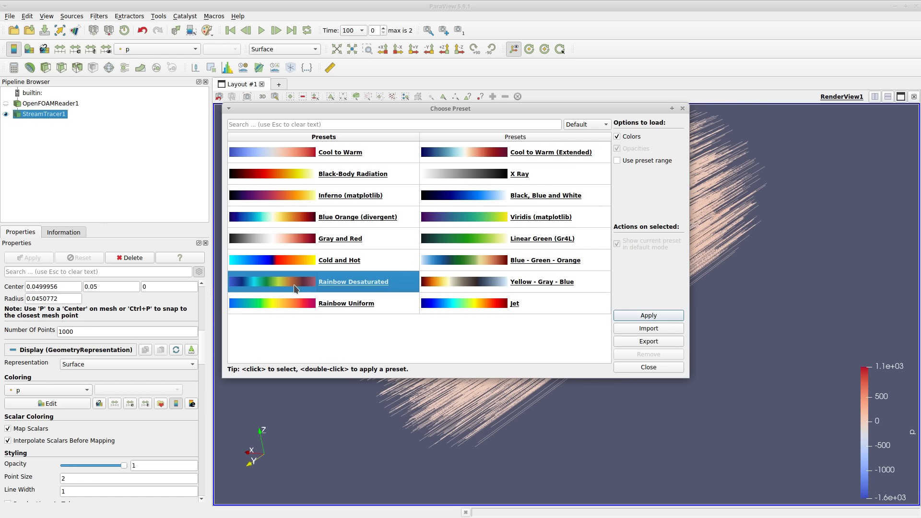
{"action": "left_click", "coordinate": [661, 367]}
Move the point cloud seed sphere towards the plane, centred at about 0.018, 0.037, -0.010, and recompute the streamlines.
{"action": "left_click_drag", "start_coordinate": [637, 328], "coordinate": [587, 309]}
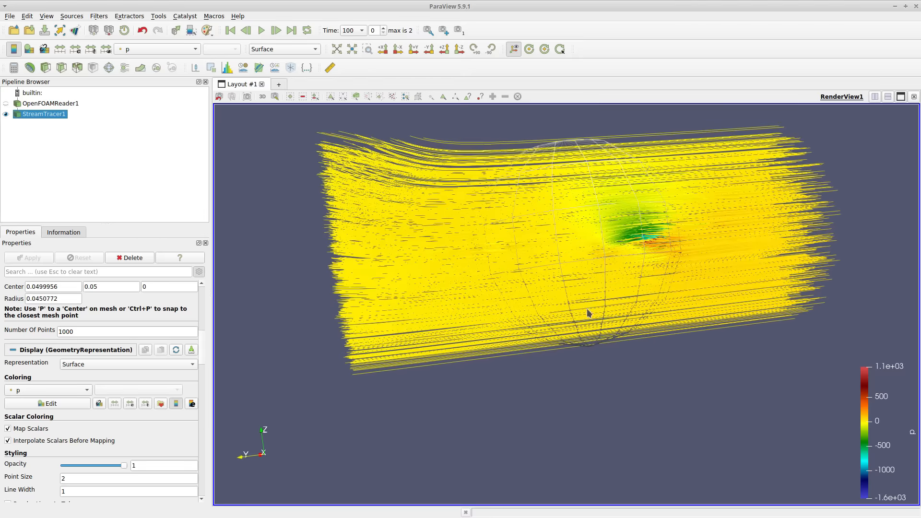
{"action": "scroll", "coordinate": [726, 233], "scroll_direction": "up", "scroll_amount": 5}
{"action": "left_click_drag", "start_coordinate": [727, 233], "coordinate": [520, 99]}
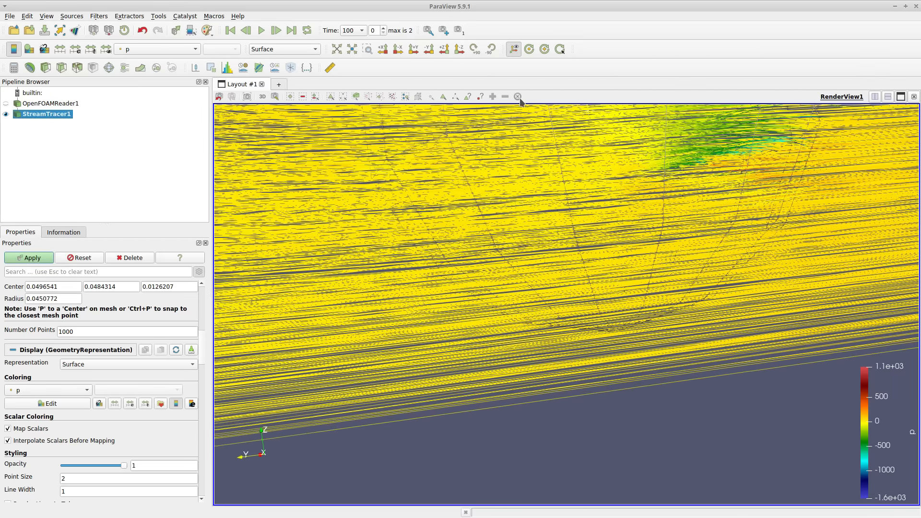
{"action": "left_click_drag", "start_coordinate": [525, 267], "coordinate": [327, 253]}
{"action": "left_click_drag", "start_coordinate": [834, 364], "coordinate": [813, 408]}
{"action": "scroll", "coordinate": [652, 370], "scroll_direction": "up", "scroll_amount": 7}
{"action": "scroll", "coordinate": [340, 273], "scroll_direction": "down", "scroll_amount": 15}
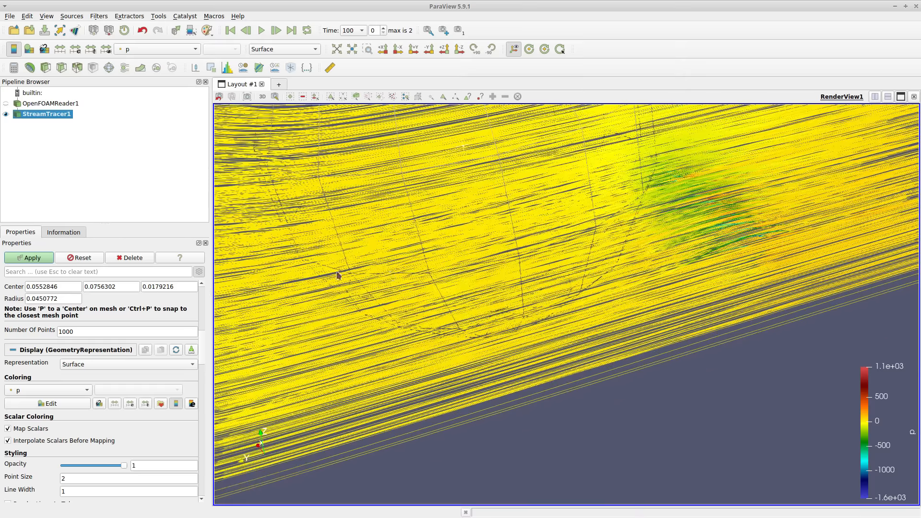
{"action": "left_click_drag", "start_coordinate": [514, 192], "coordinate": [604, 376]}
{"action": "left_click_drag", "start_coordinate": [471, 484], "coordinate": [788, 300]}
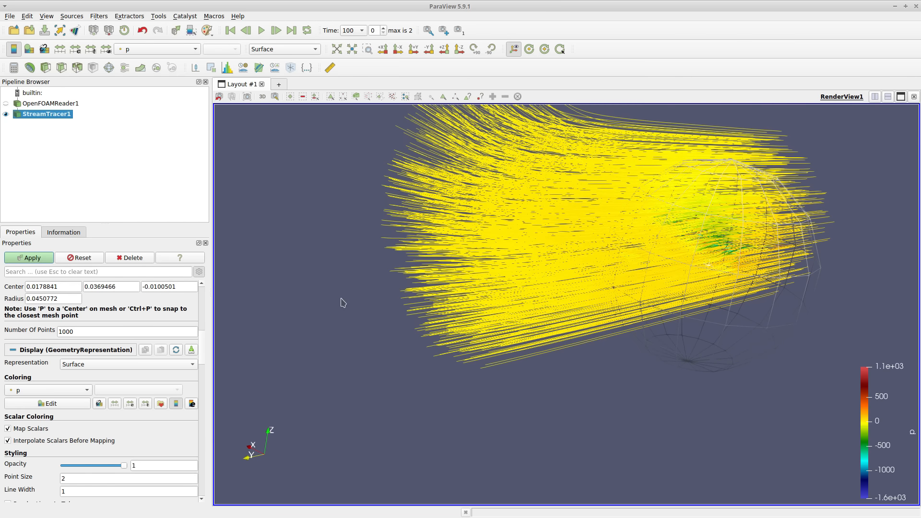
{"action": "left_click", "coordinate": [13, 257]}
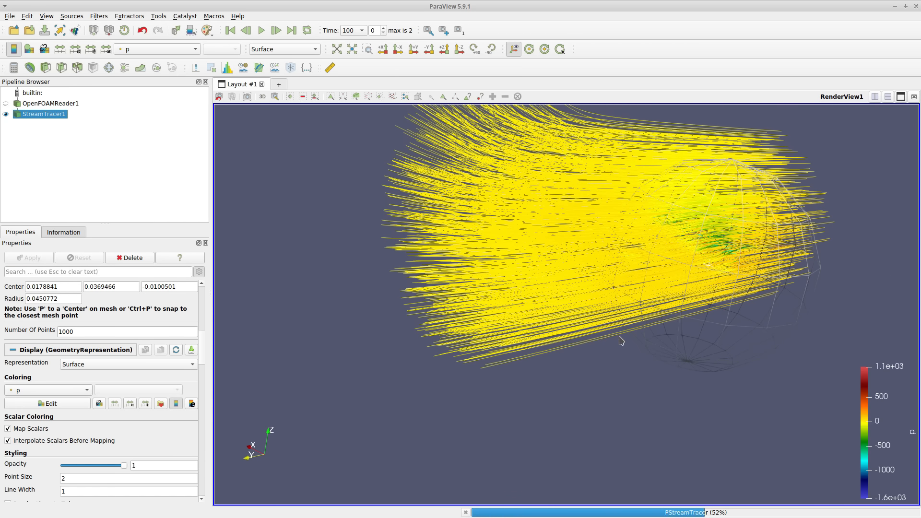
Compare the streamlines' pressure colours with the plane's position by repeatedly showing and hiding OpenFOAMReader1, leaving it hidden.
{"action": "mouse_move", "coordinate": [633, 444]}
{"action": "left_mouse_down"}
{"action": "mouse_move", "coordinate": [483, 422]}
{"action": "mouse_move", "coordinate": [434, 438]}
{"action": "mouse_move", "coordinate": [660, 442]}
{"action": "mouse_move", "coordinate": [568, 437]}
{"action": "mouse_move", "coordinate": [646, 456]}
{"action": "left_mouse_up"}
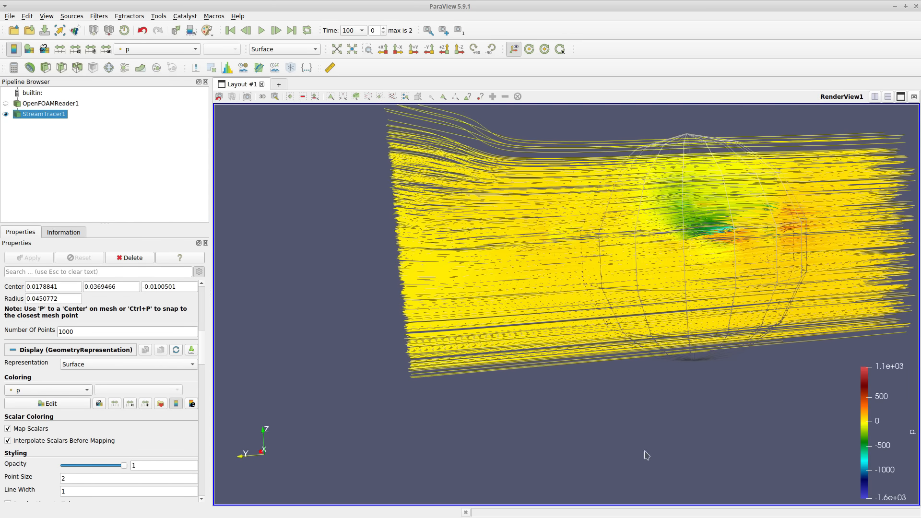
{"action": "left_click", "coordinate": [788, 209]}
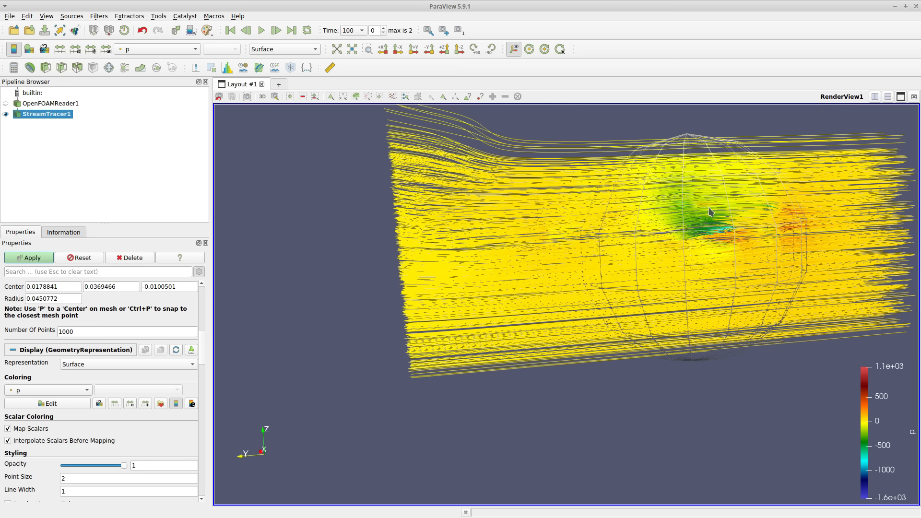
{"action": "left_click_drag", "start_coordinate": [467, 486], "coordinate": [585, 461]}
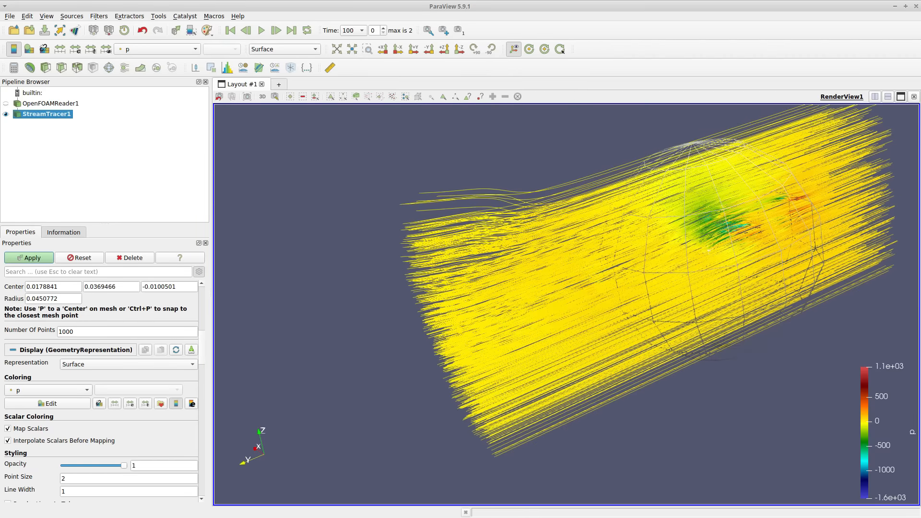
{"action": "left_click", "coordinate": [5, 103]}
{"action": "left_click", "coordinate": [5, 103]}
{"action": "left_click", "coordinate": [5, 104]}
{"action": "left_click", "coordinate": [5, 104]}
{"action": "left_click", "coordinate": [5, 103]}
{"action": "left_click", "coordinate": [6, 103]}
{"action": "left_click", "coordinate": [5, 104]}
{"action": "left_click", "coordinate": [5, 104]}
{"action": "left_click", "coordinate": [5, 103]}
{"action": "left_click", "coordinate": [5, 104]}
{"action": "left_click", "coordinate": [5, 103]}
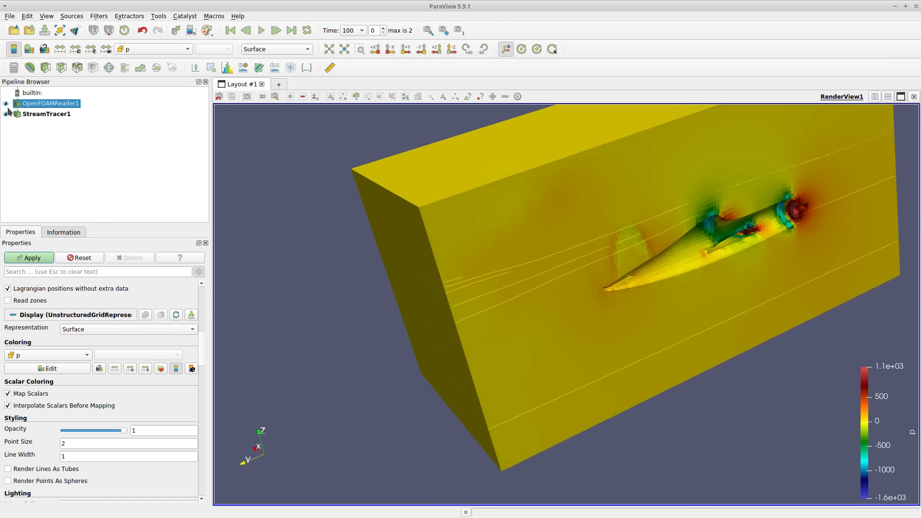
{"action": "left_click", "coordinate": [5, 104]}
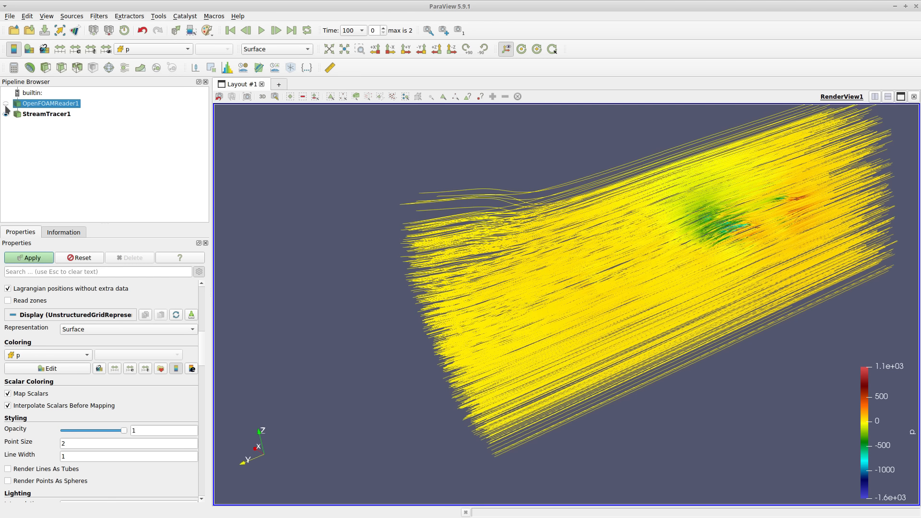
{"action": "left_click_drag", "start_coordinate": [277, 245], "coordinate": [400, 349]}
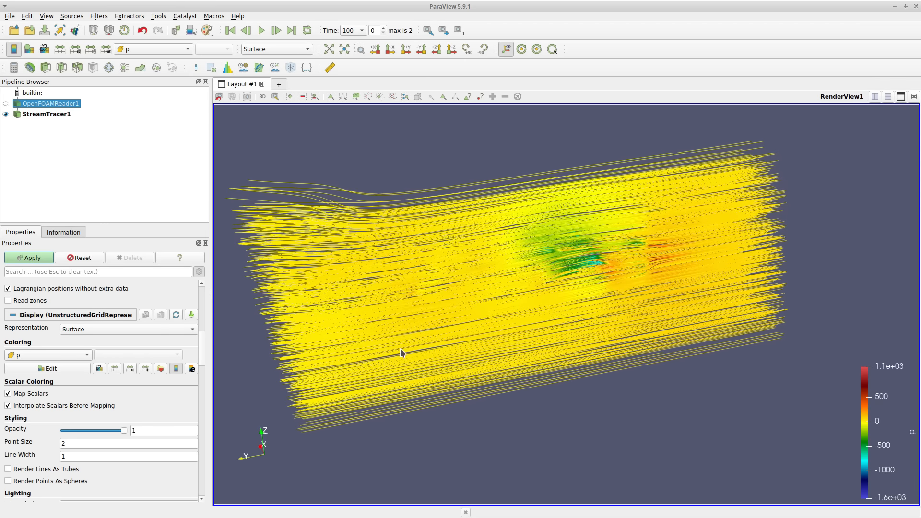
{"action": "scroll", "coordinate": [525, 217], "scroll_direction": "up", "scroll_amount": 3}
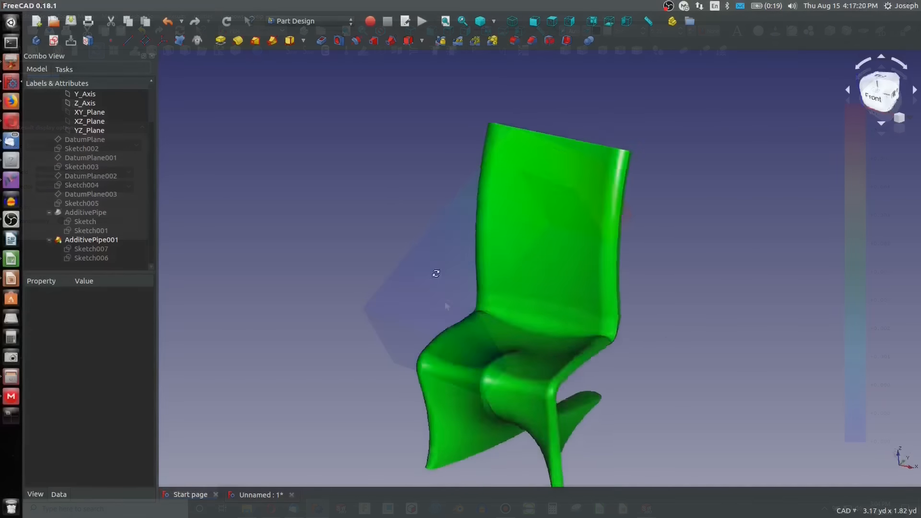
{"action": "middle_click_drag", "start_coordinate": [436, 273], "coordinate": [559, 230]}
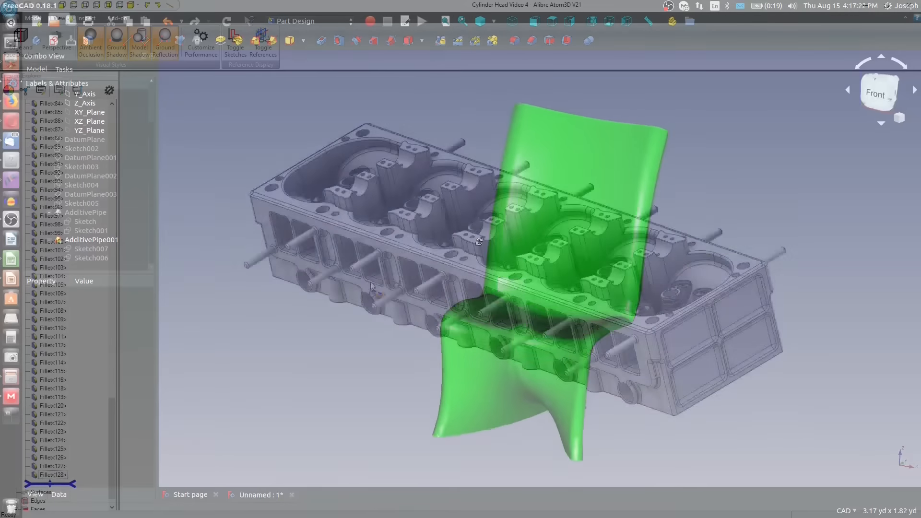